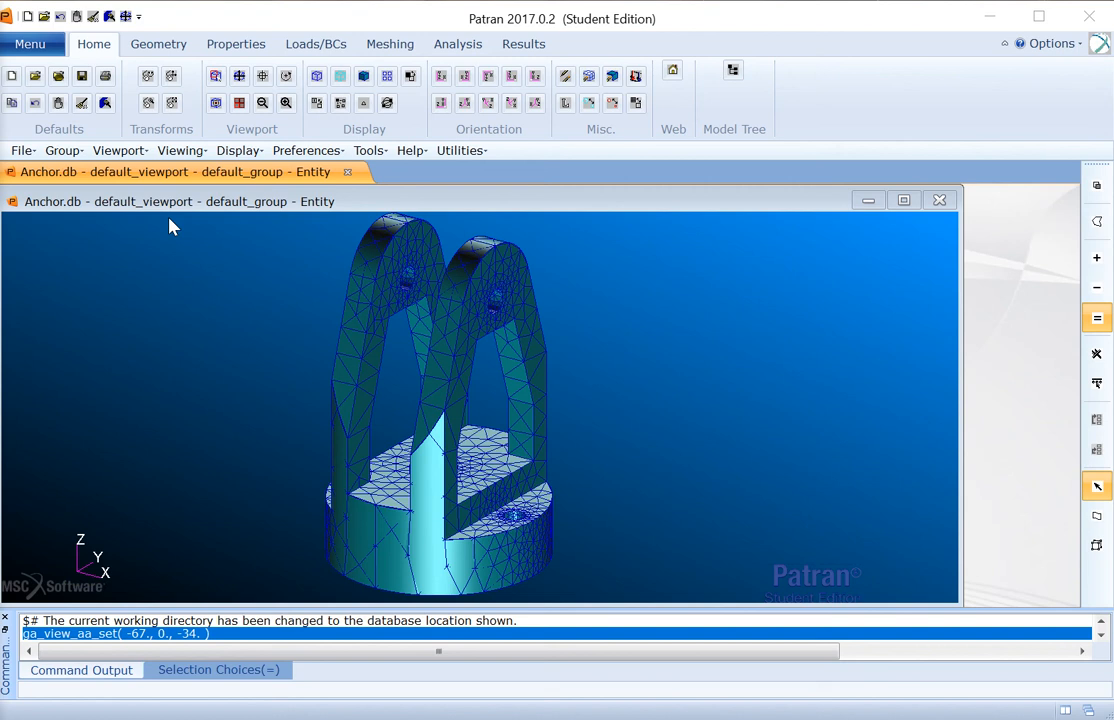
- Switch to wireframe display, erase all entities, plot only Solid 1 with Point1:#, and maximize the viewport
click(319, 78)
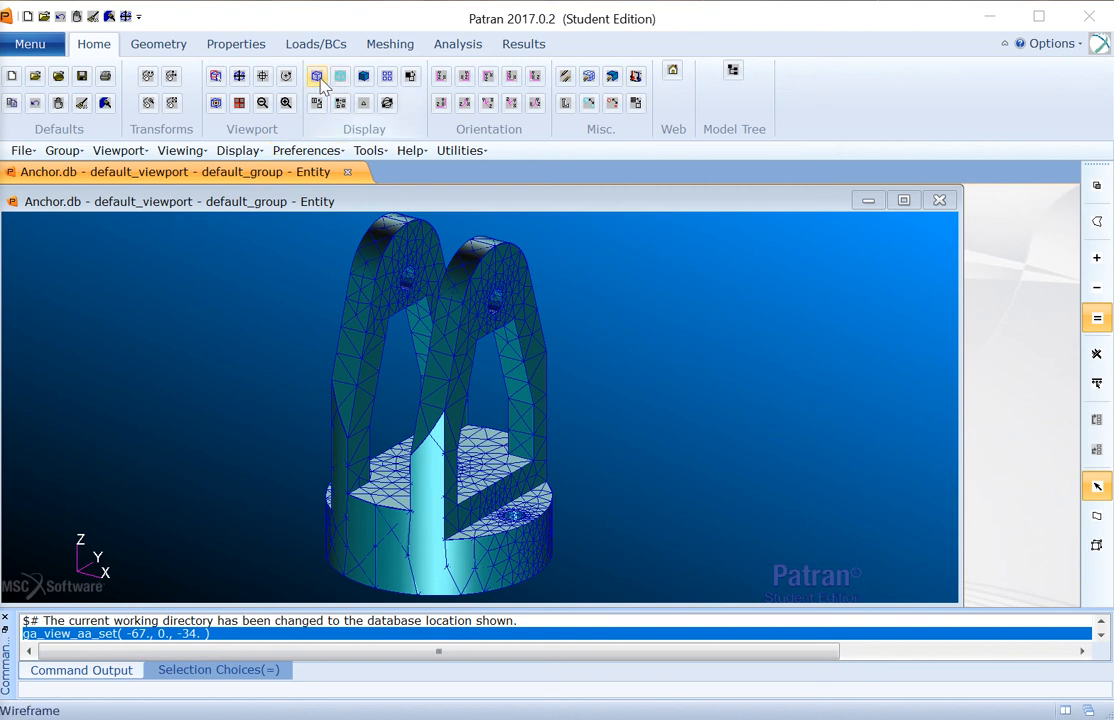
click(565, 80)
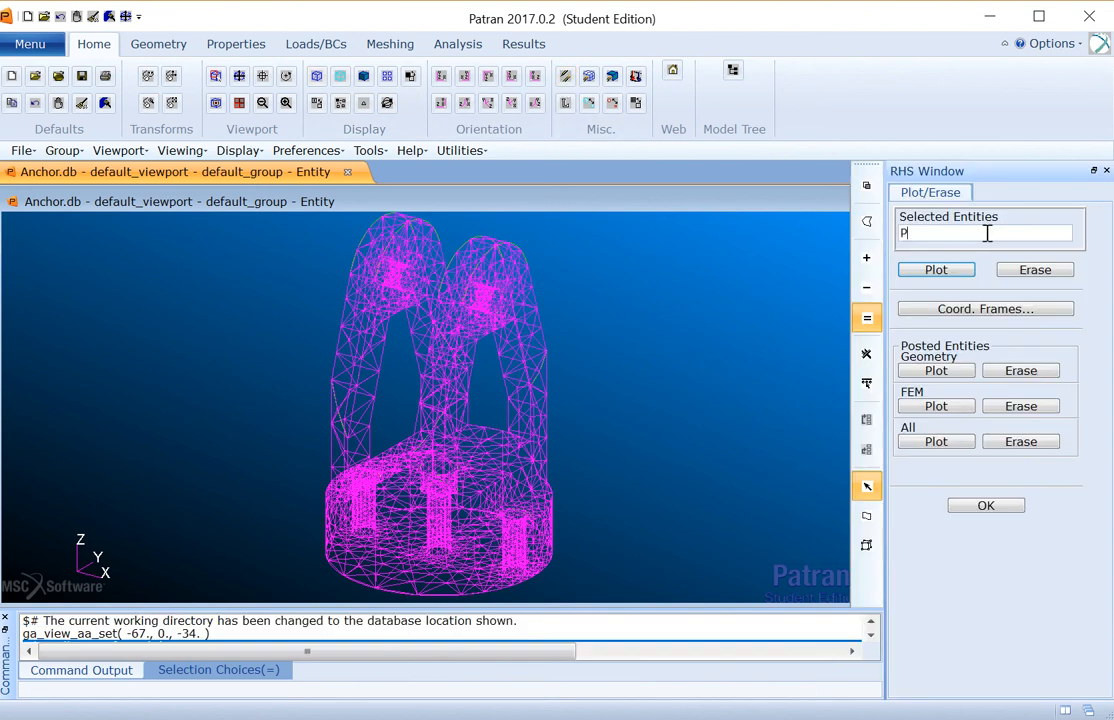
text(Solid 1 Point1:#)
click(1021, 442)
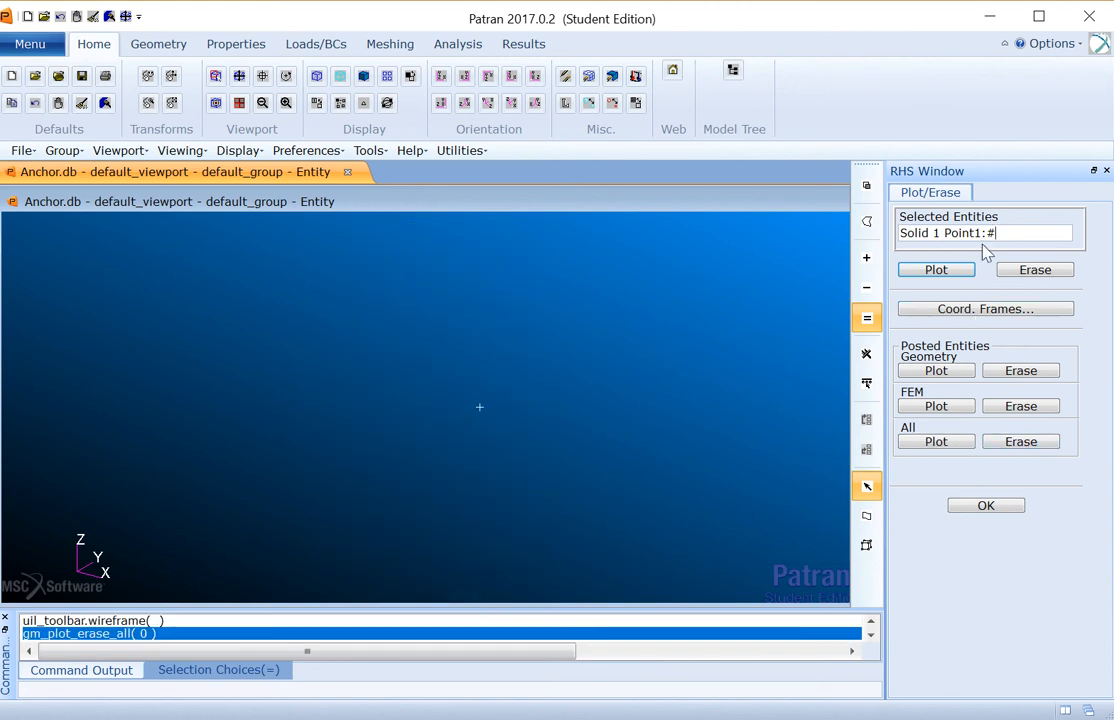
click(935, 270)
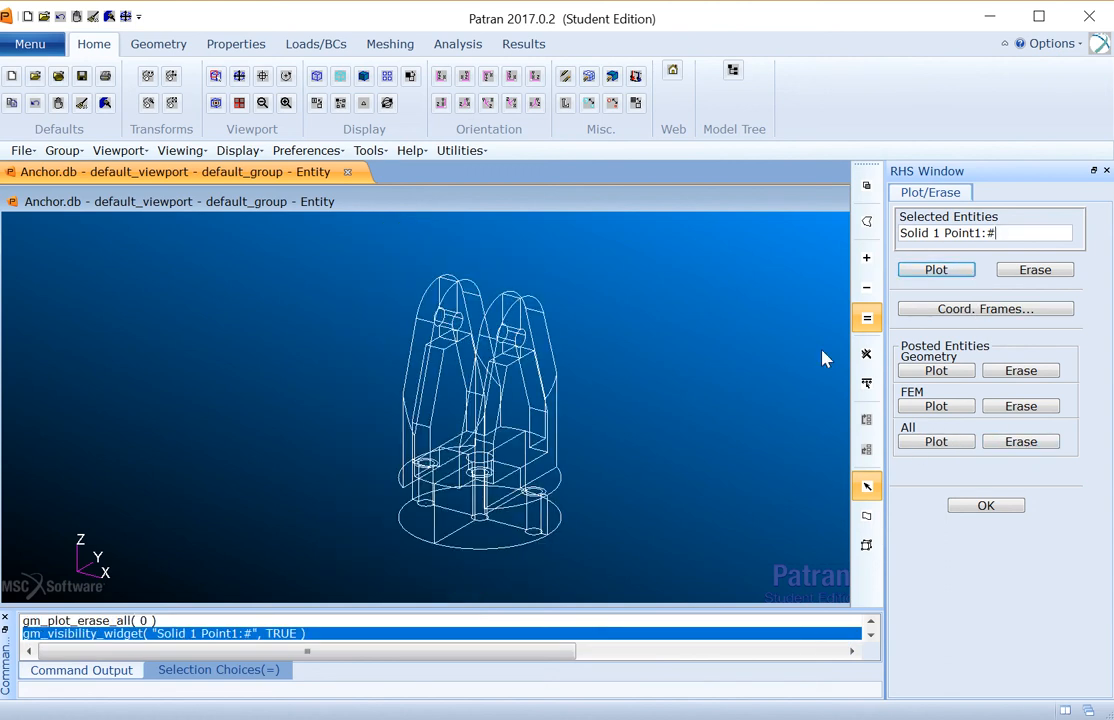
click(986, 506)
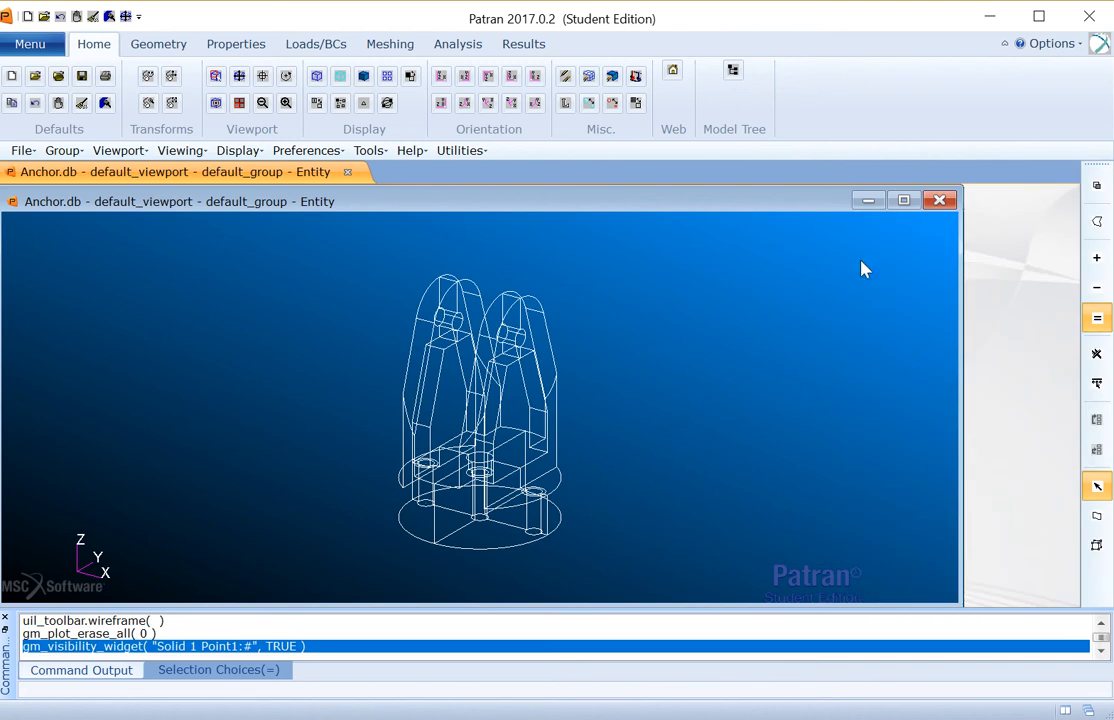
click(906, 201)
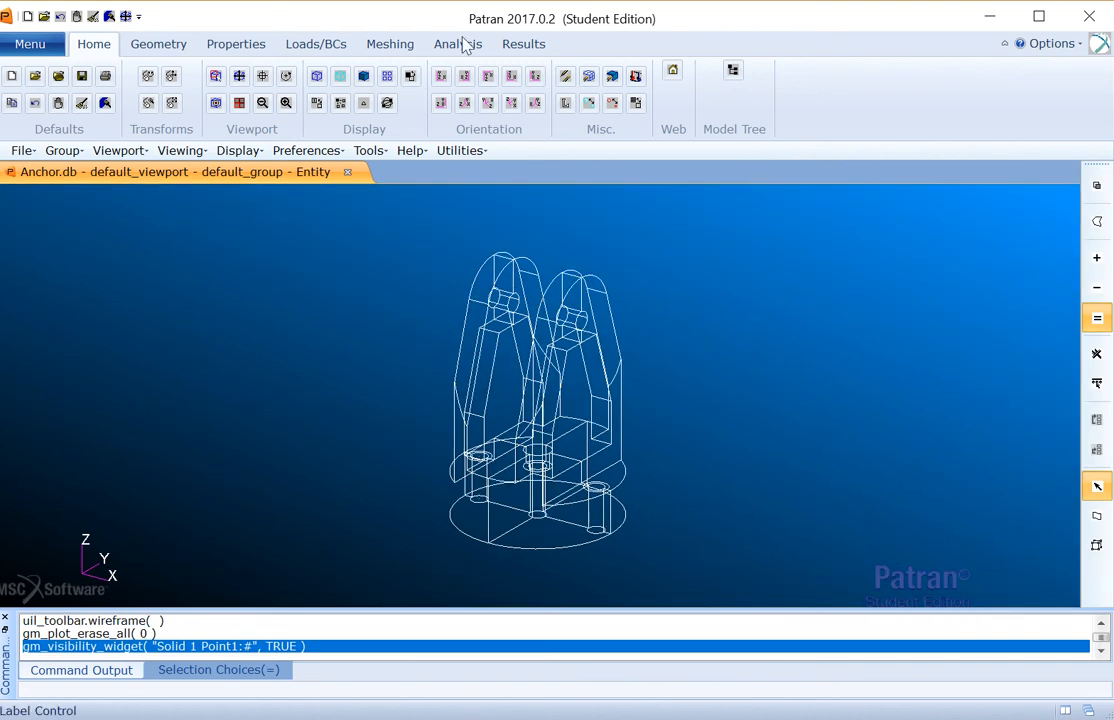
- Enlarge the point markers and create ArcCenter points, with Auto Execute off, on both end circles of the right-hand lug's pin hole
click(180, 46)
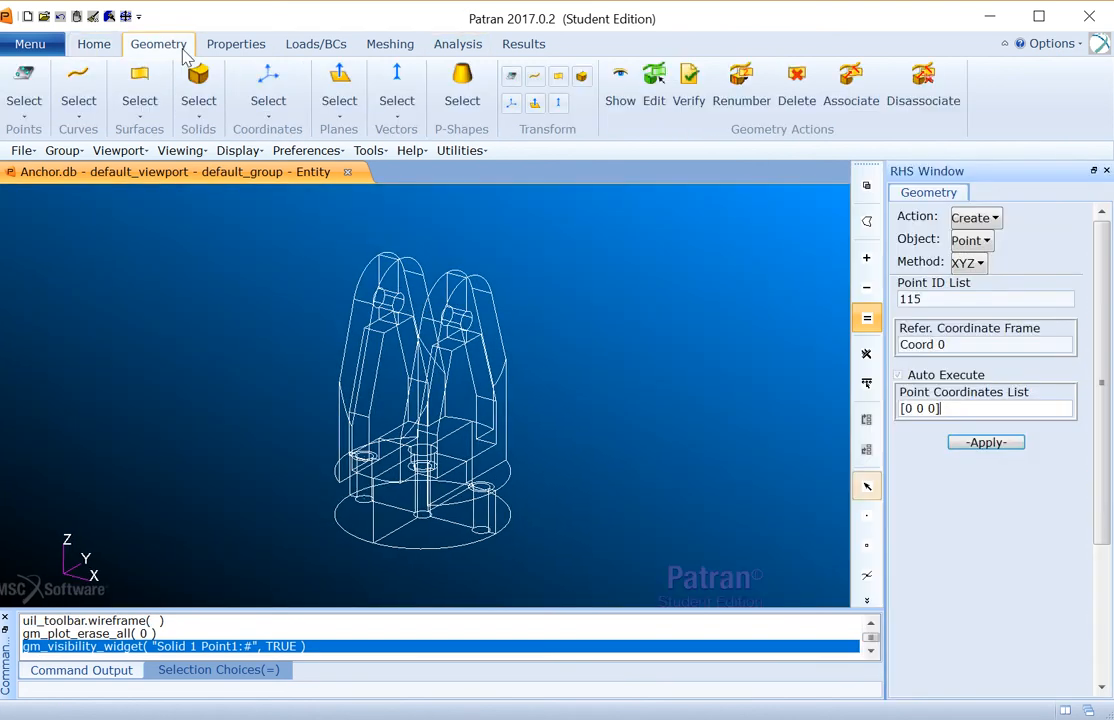
click(977, 263)
click(1002, 315)
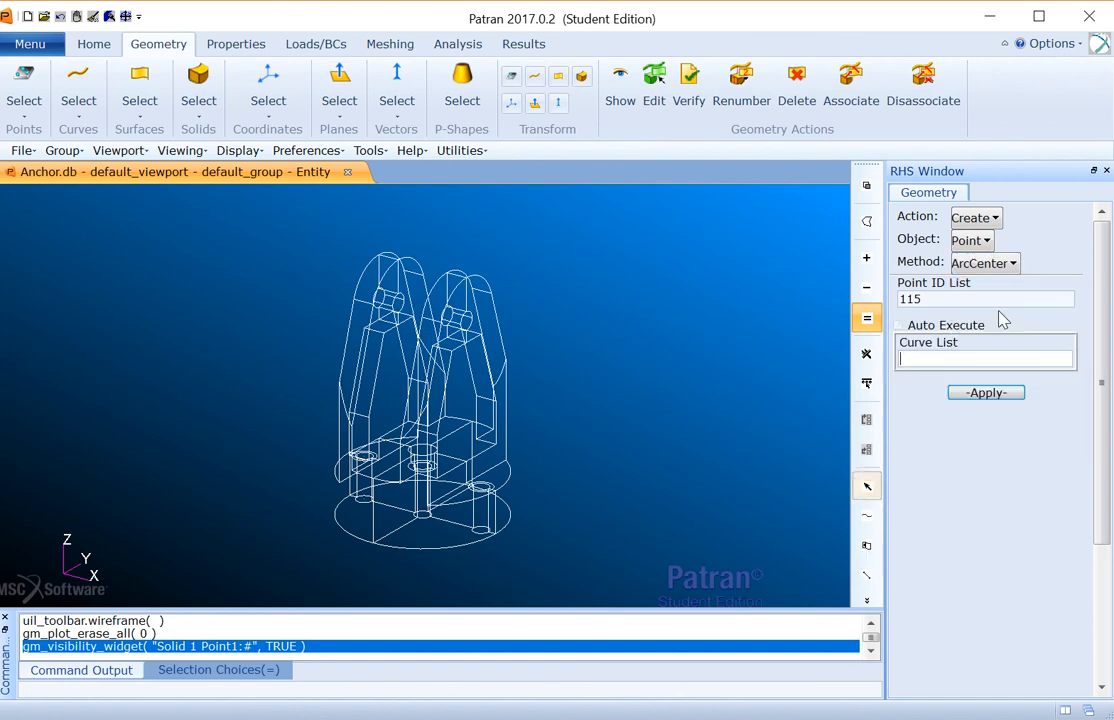
click(1000, 321)
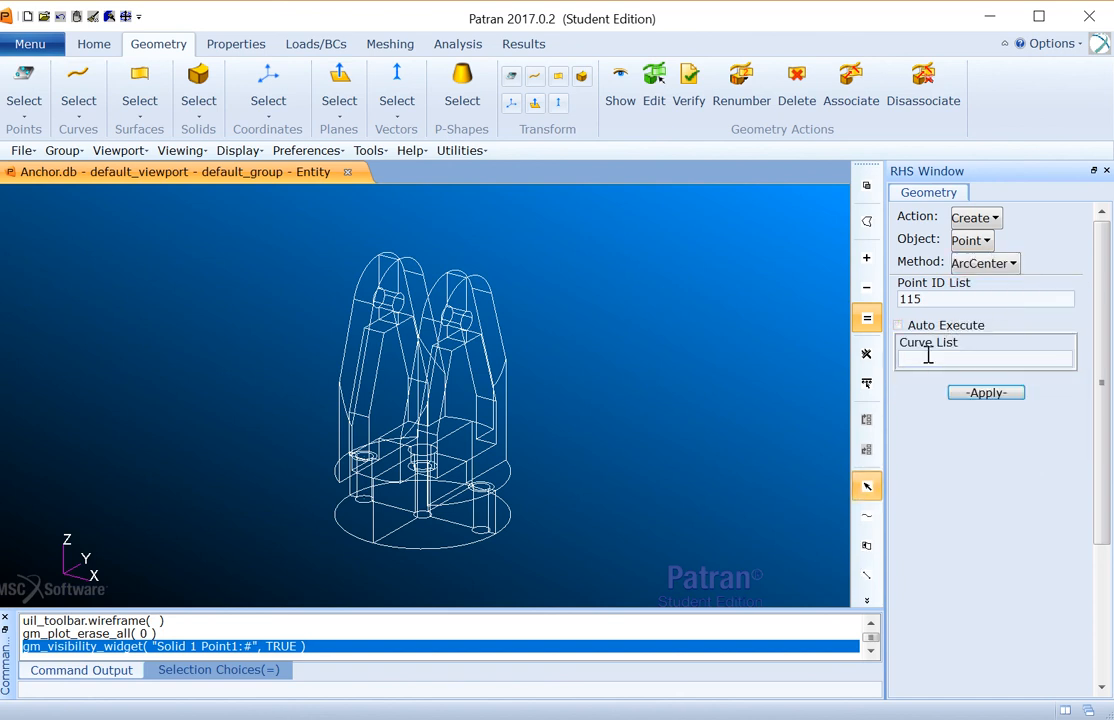
click(95, 52)
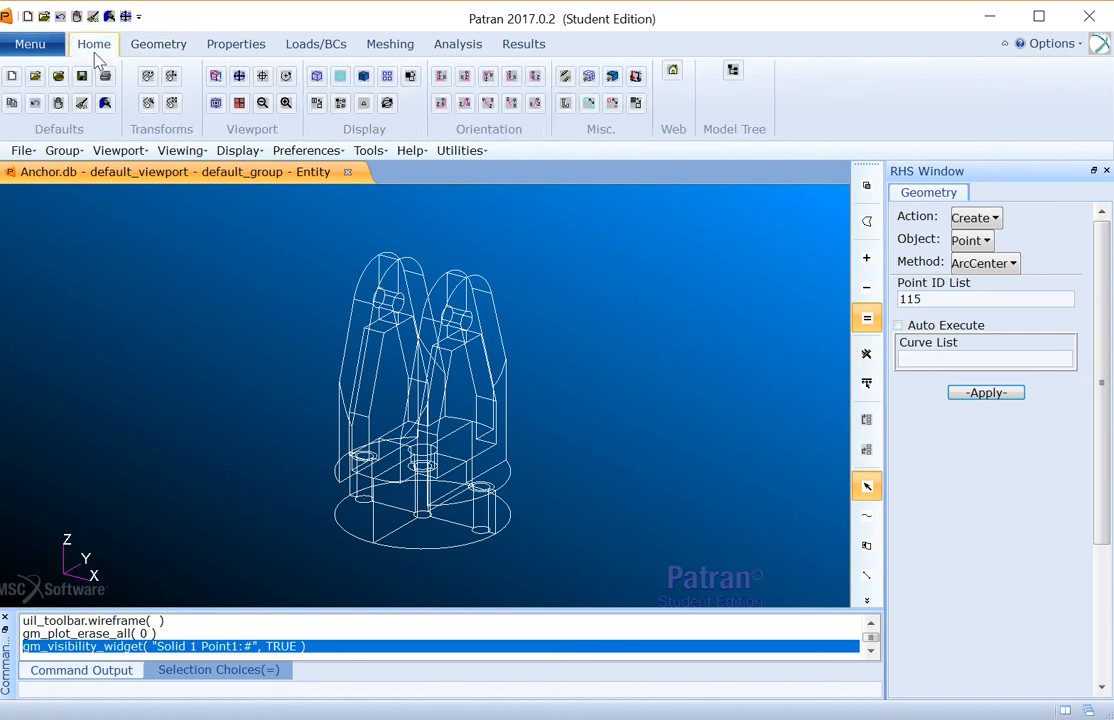
click(222, 76)
drag(510, 271, 427, 349)
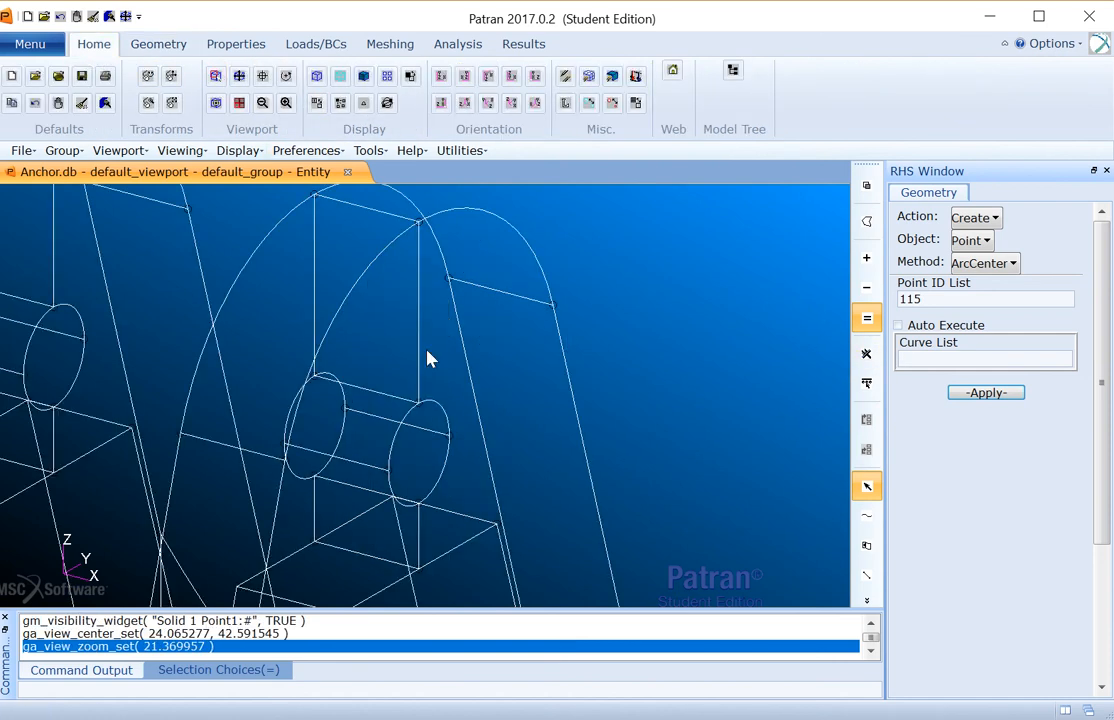
click(587, 106)
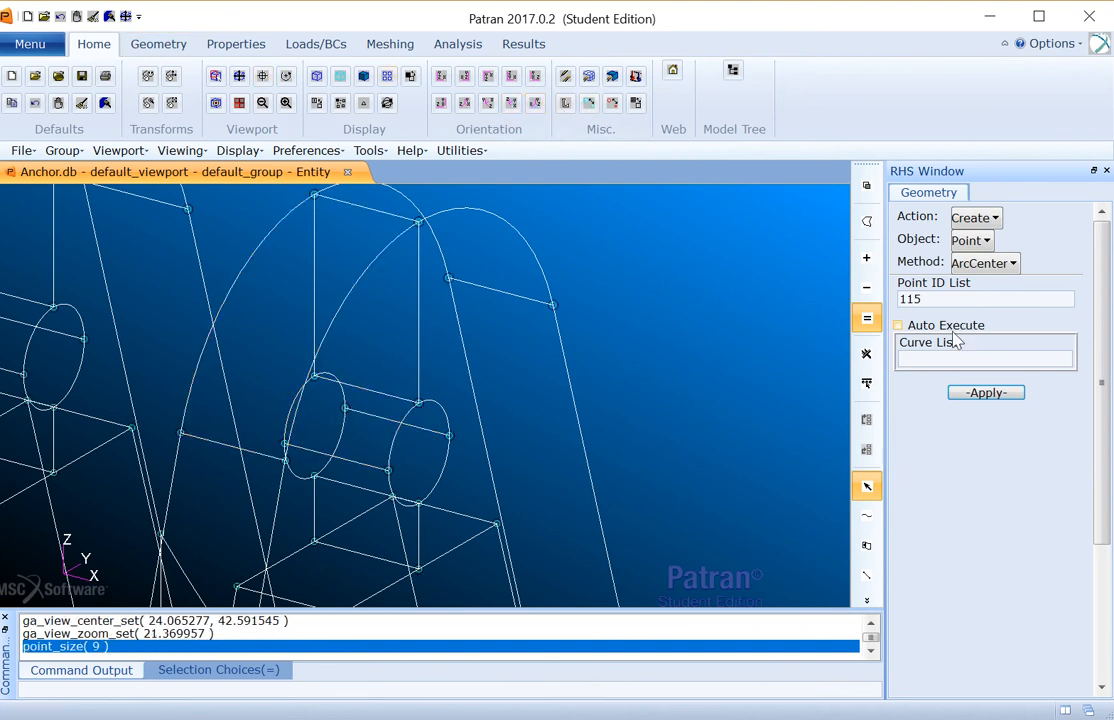
click(434, 410)
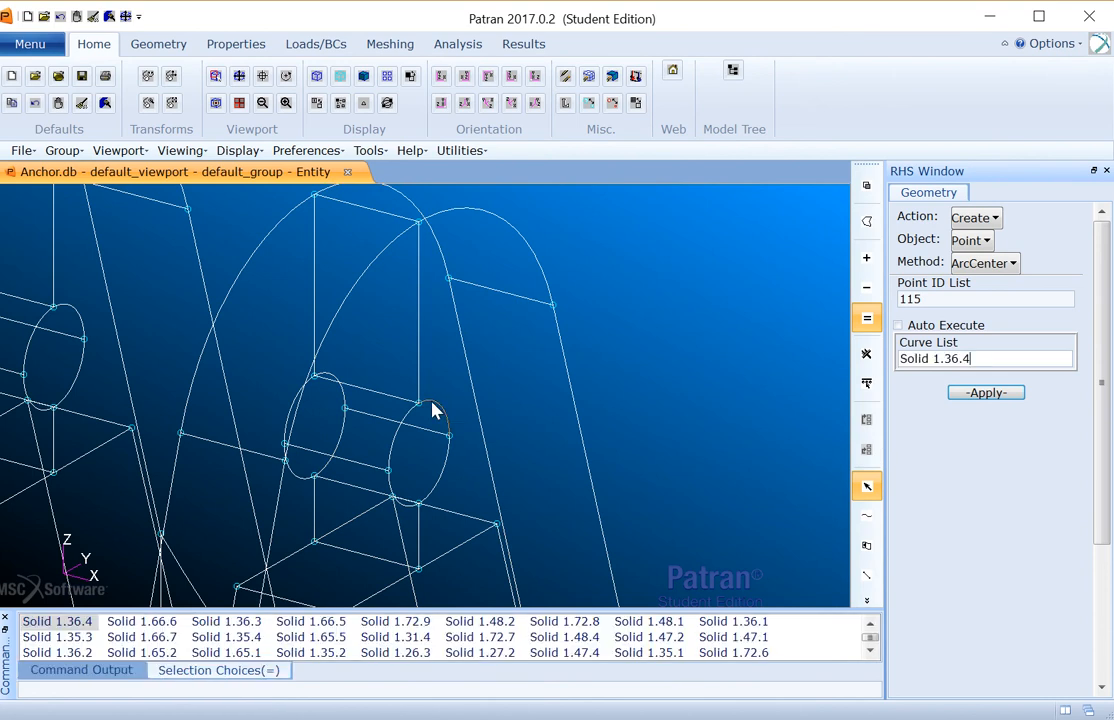
click(291, 414)
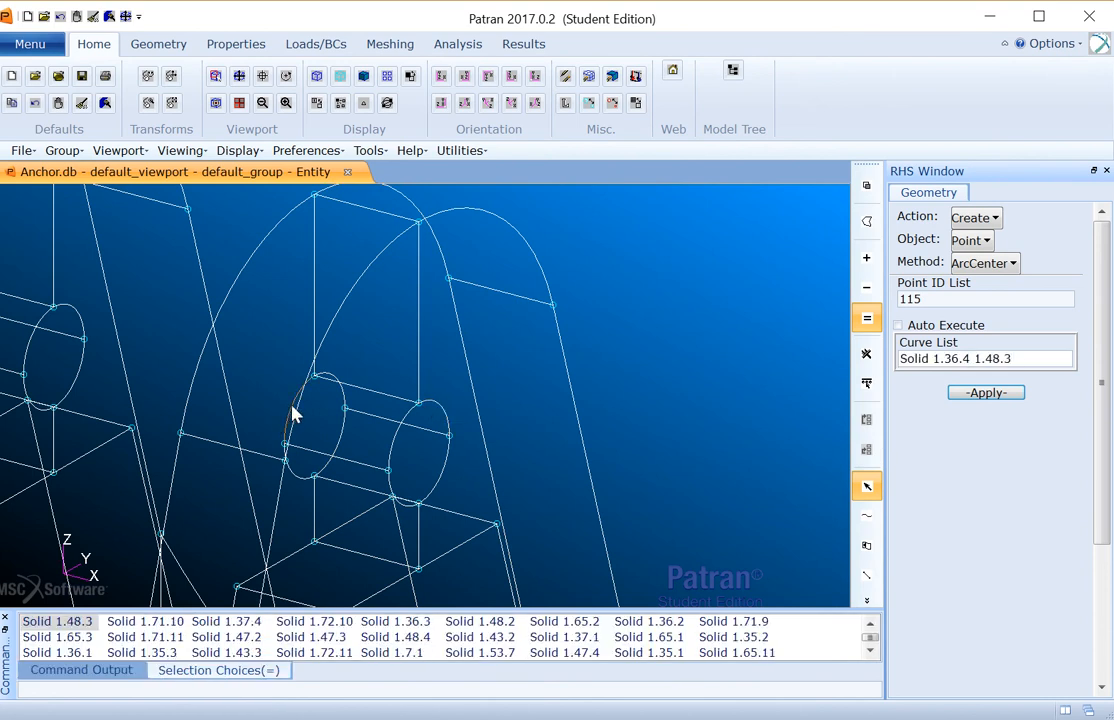
click(997, 397)
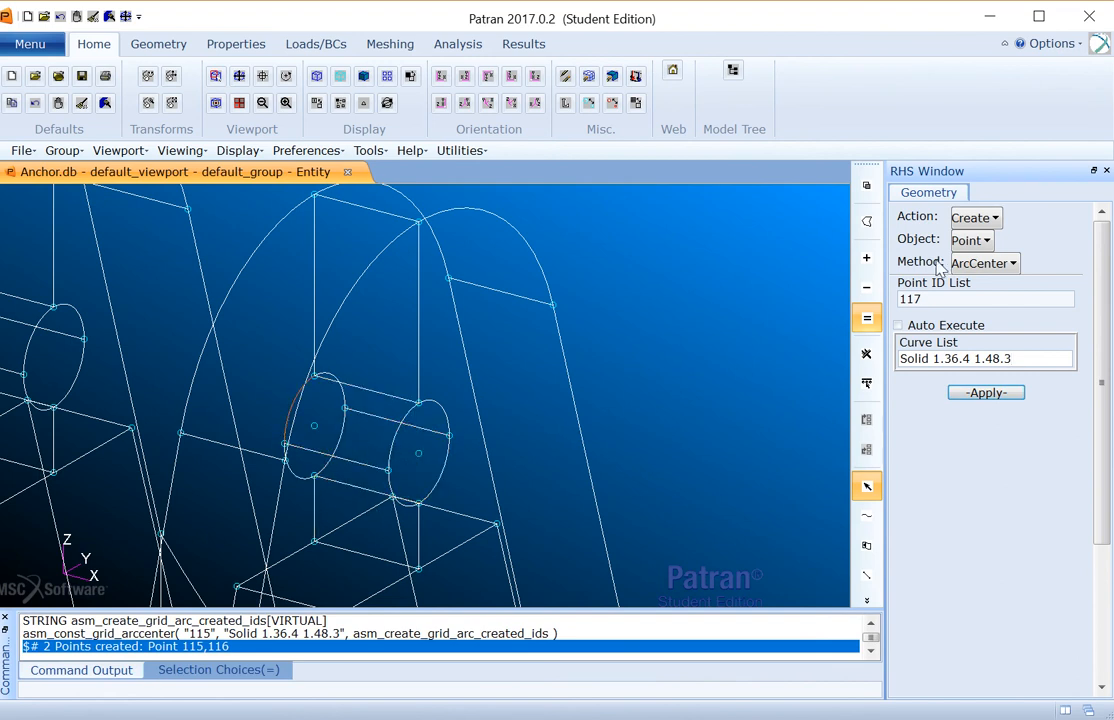
- Create a cylindrical 3Point coordinate frame with origin Point 116, axis 3 through Point 115, and plane 1-3 through Point 91, Auto Execute off
click(968, 243)
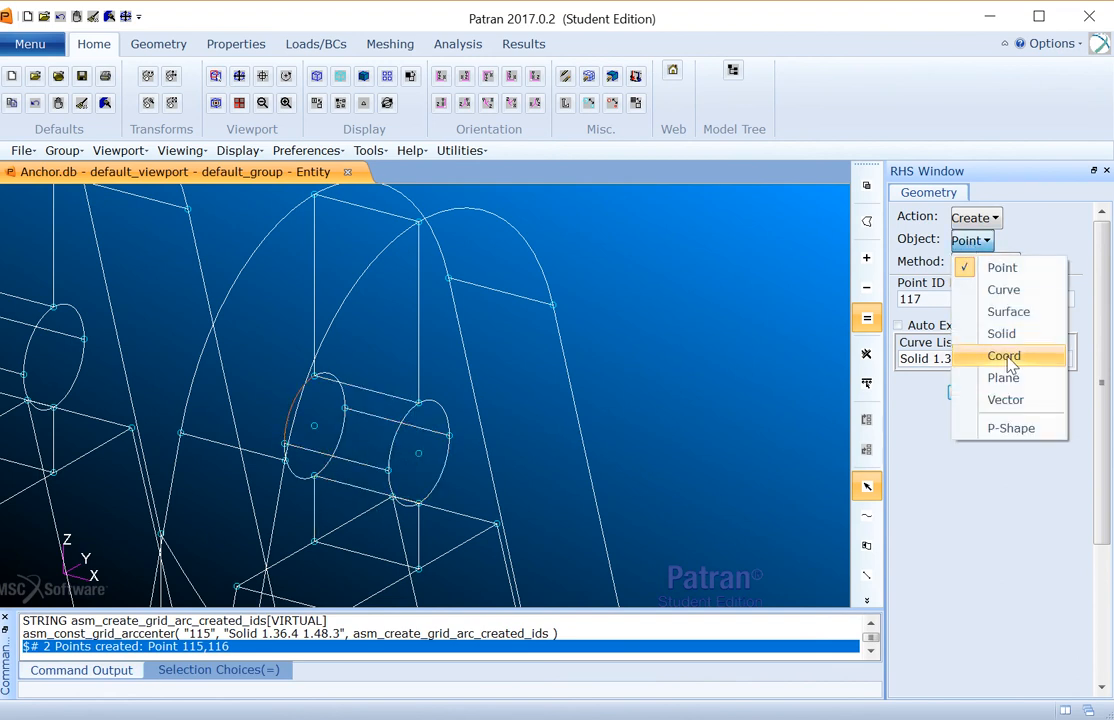
click(1007, 360)
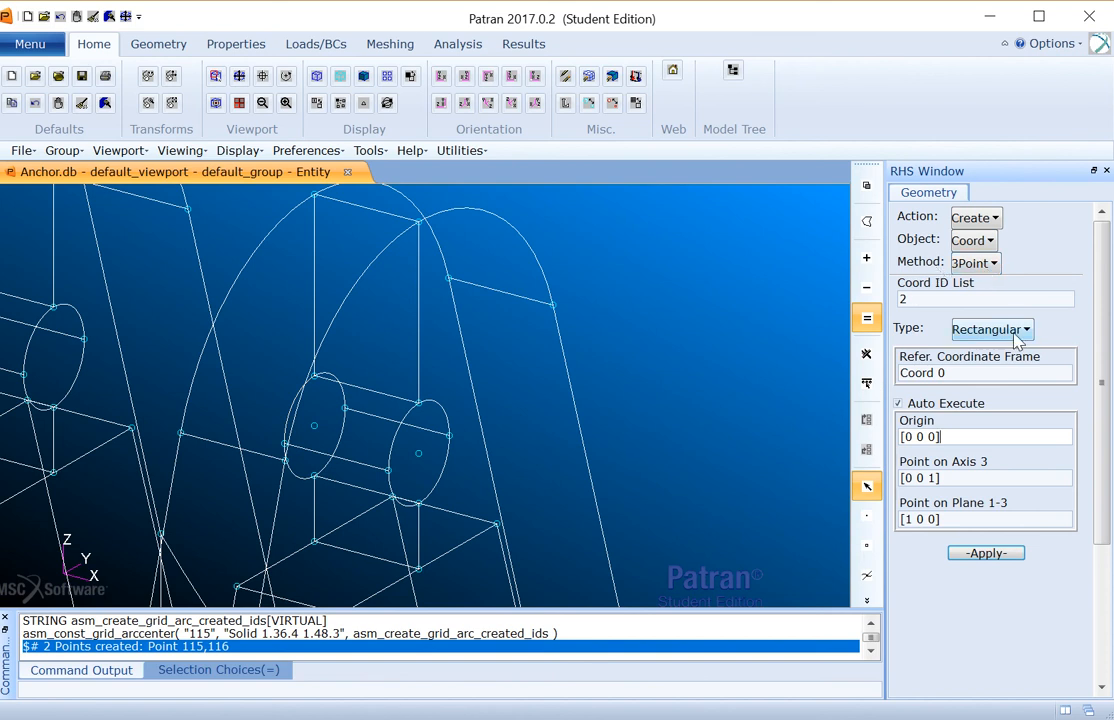
click(1017, 340)
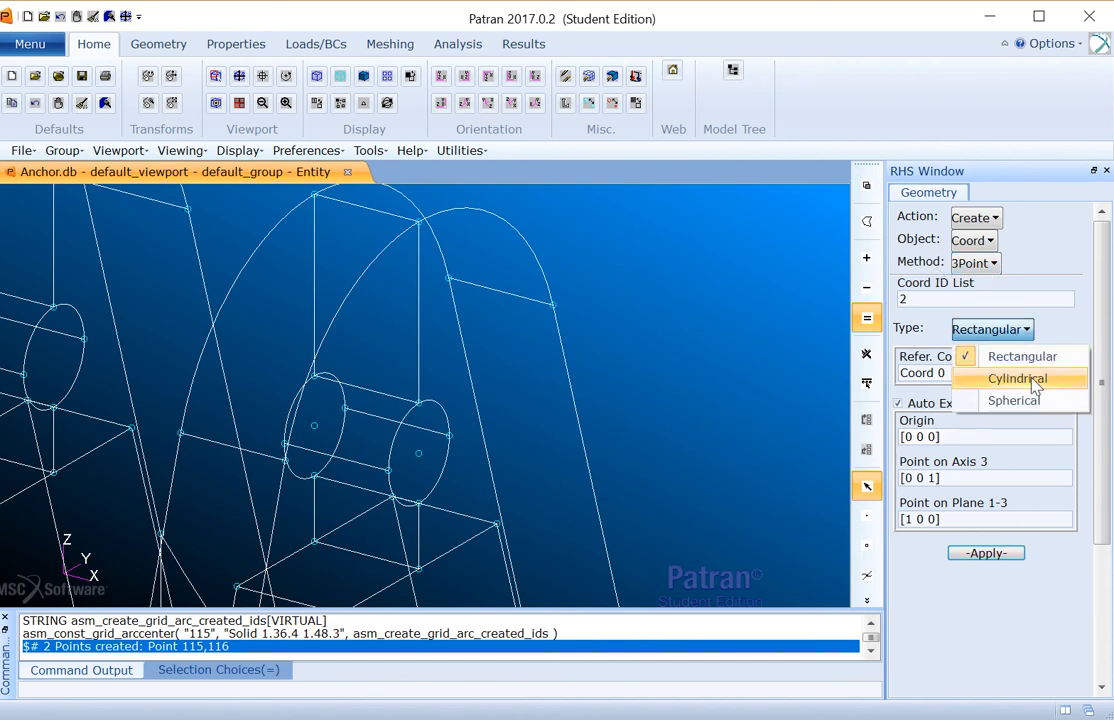
click(950, 377)
click(944, 436)
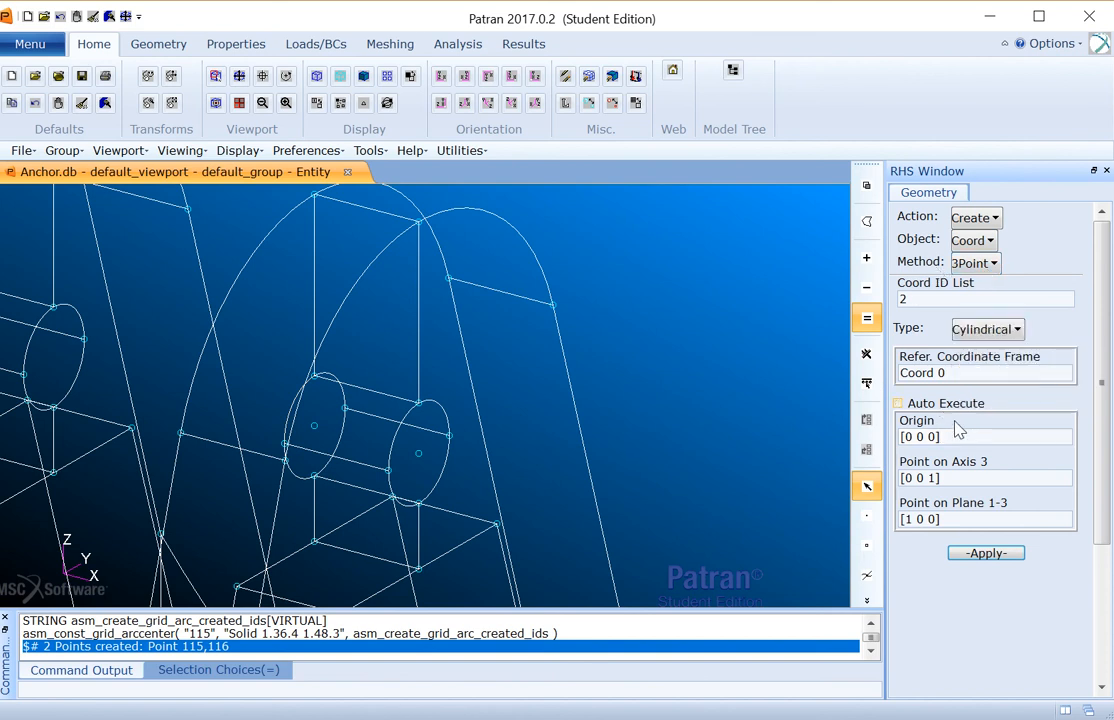
click(944, 436)
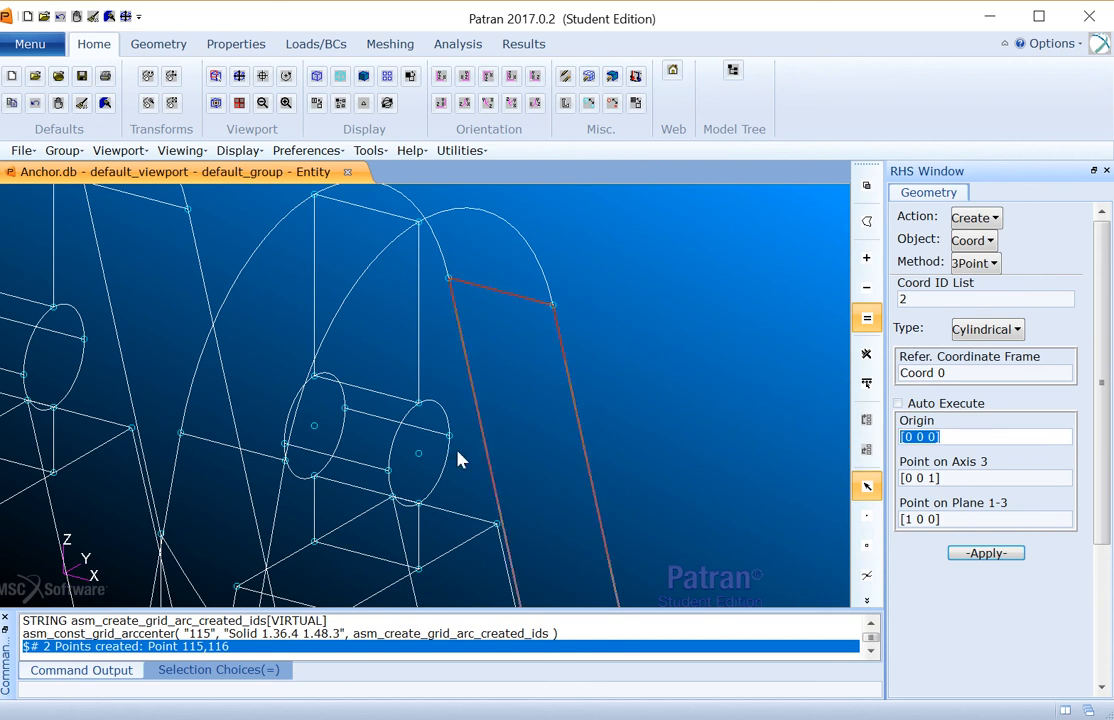
click(314, 427)
click(987, 478)
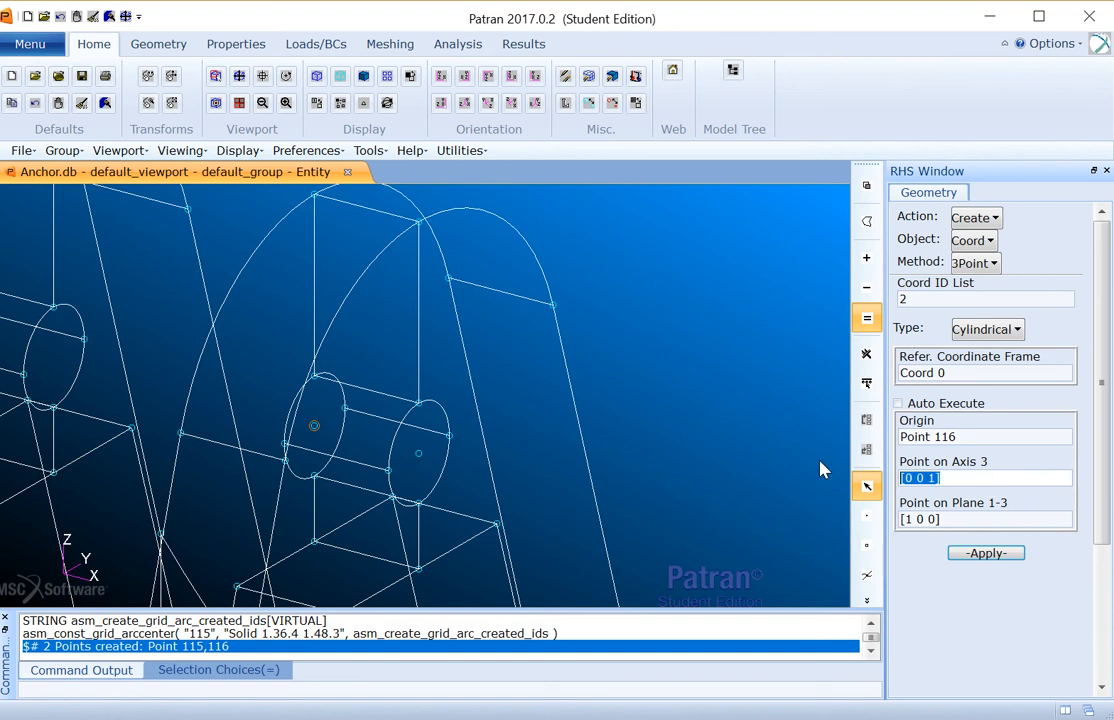
click(417, 455)
click(947, 519)
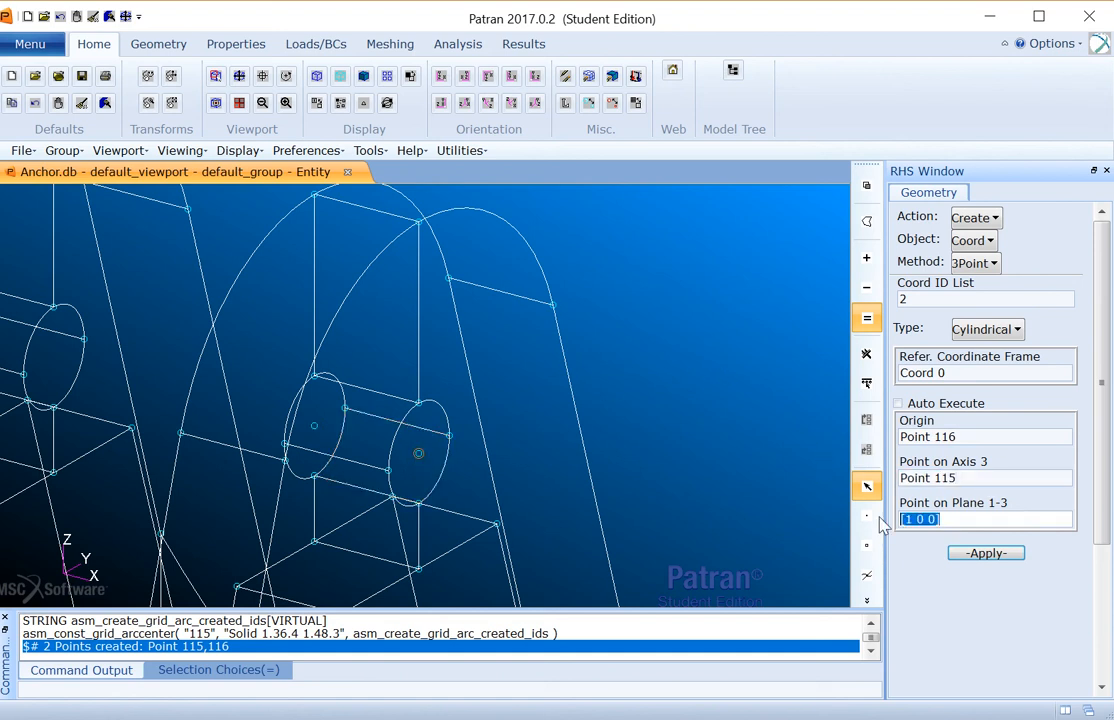
click(345, 412)
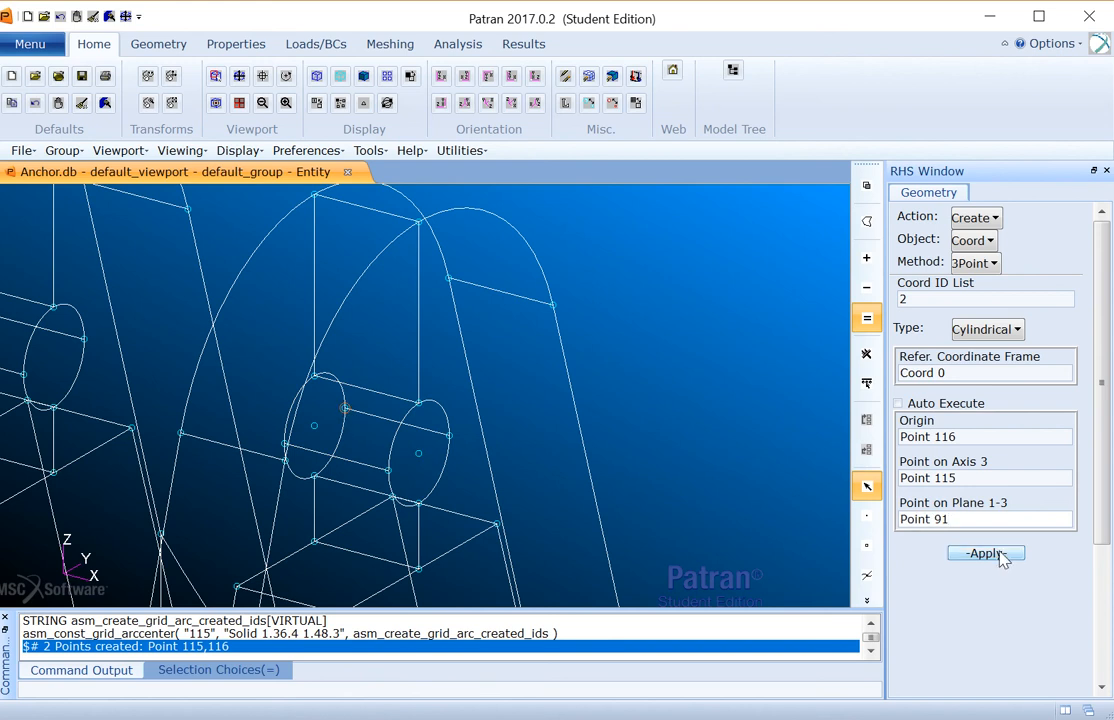
click(998, 556)
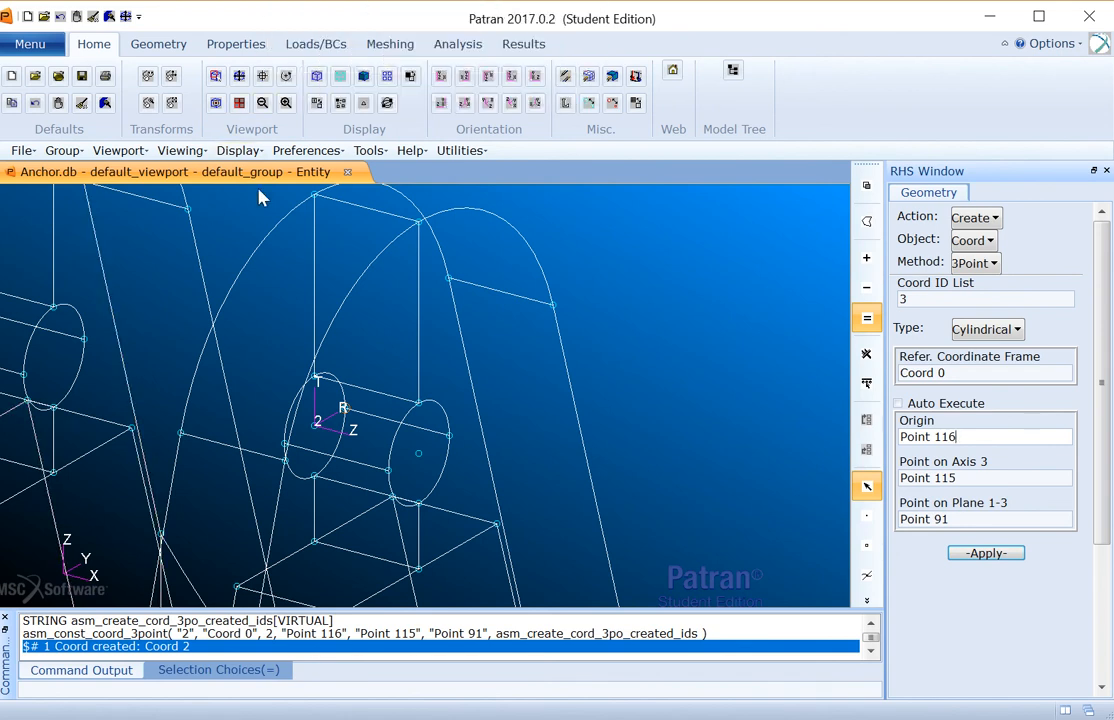
- Start a new spatial LBC field using the PCL Function method and name it sine_theta
click(305, 43)
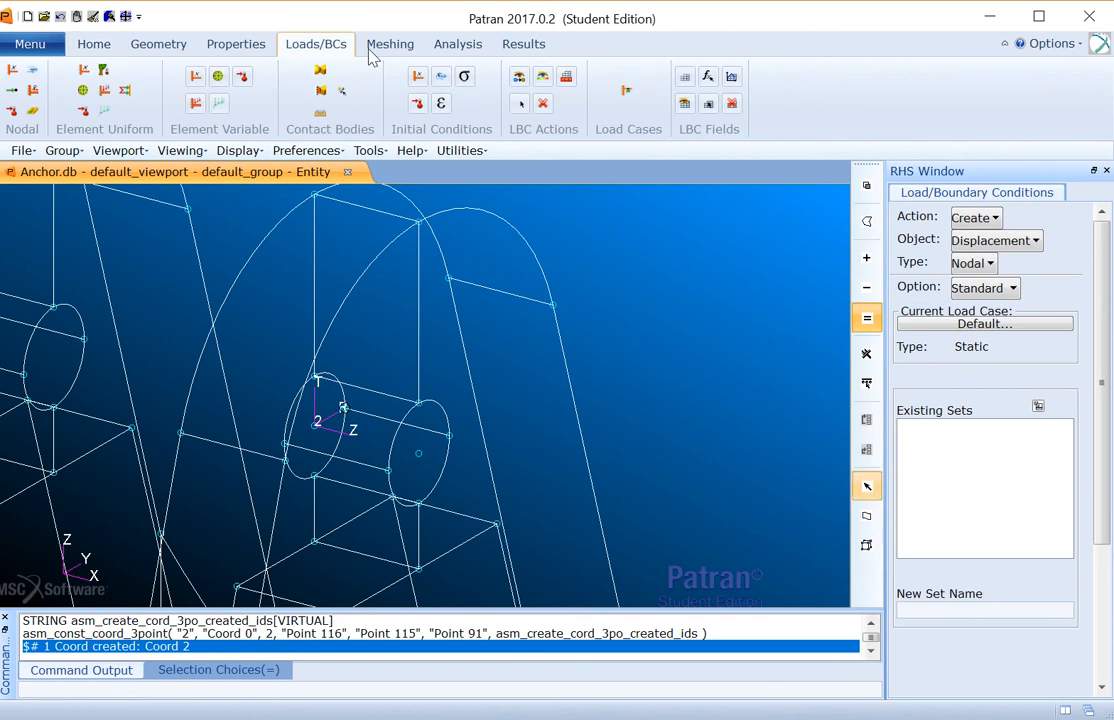
click(685, 80)
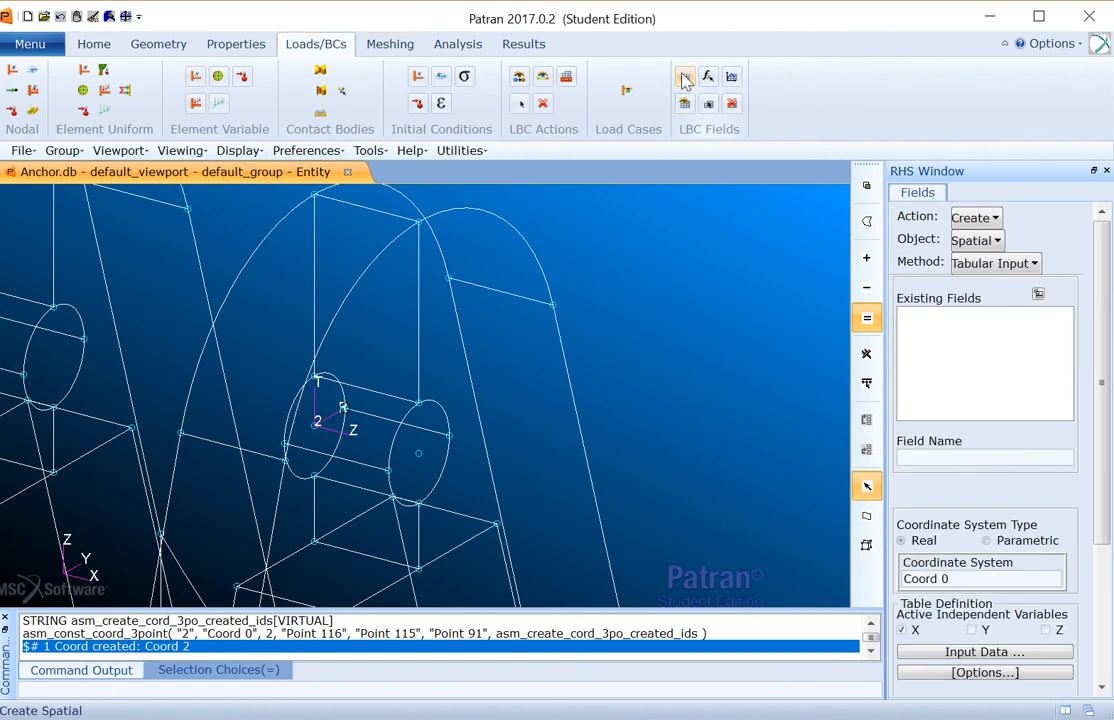
click(1035, 263)
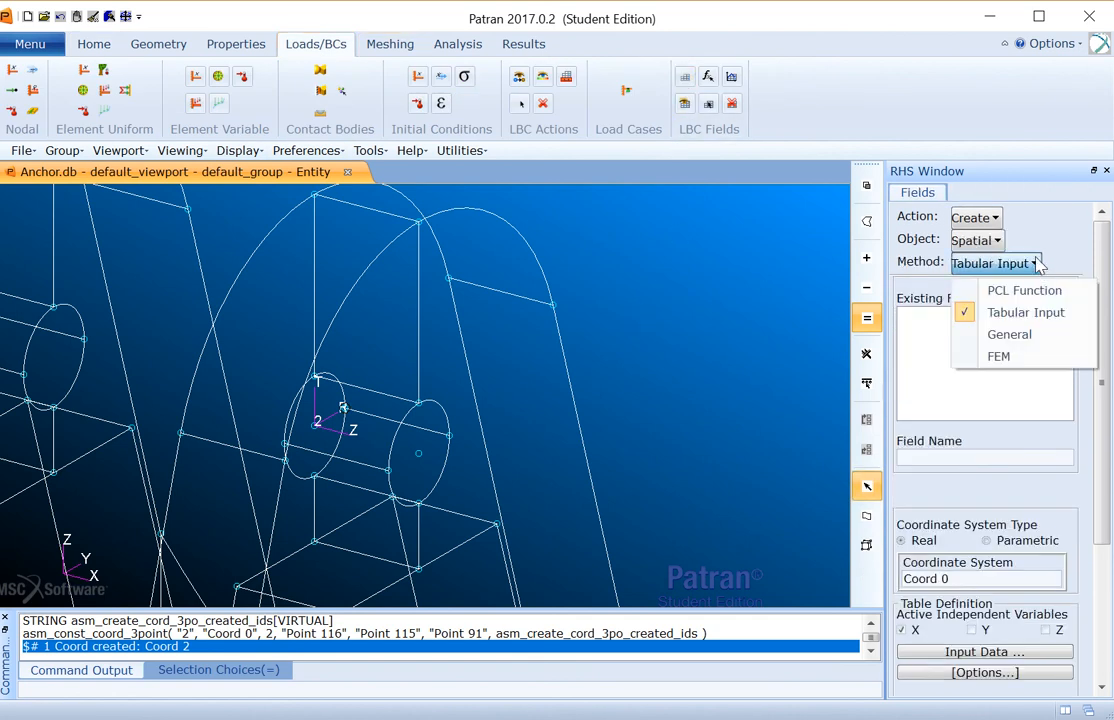
click(1039, 296)
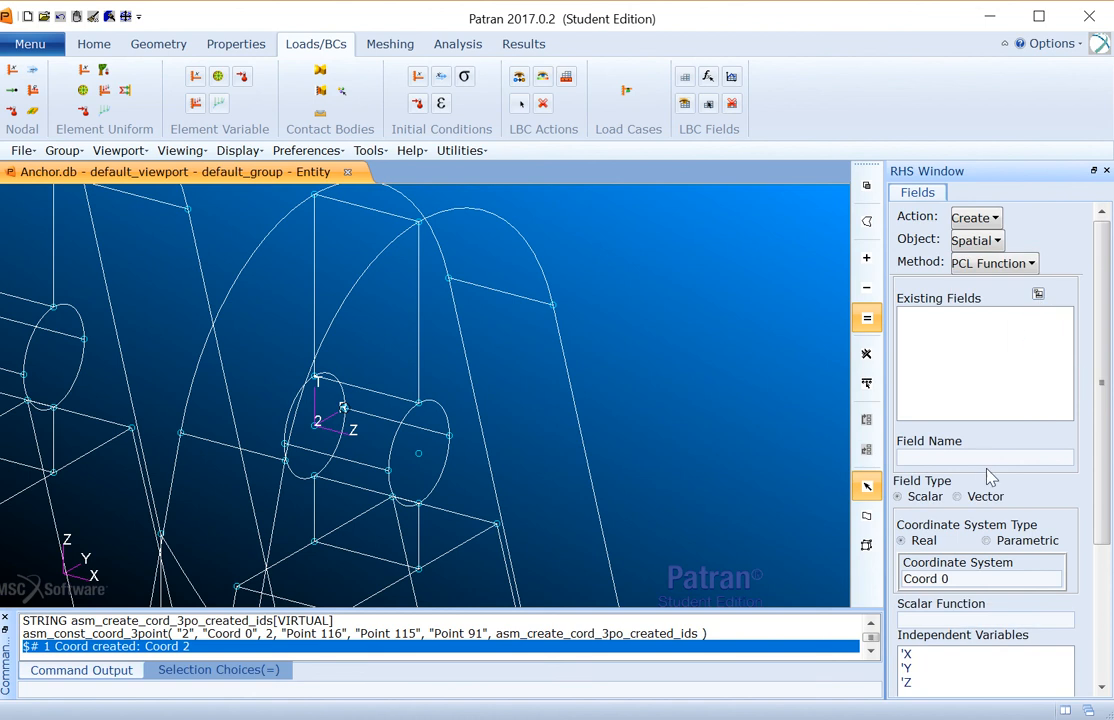
click(981, 458)
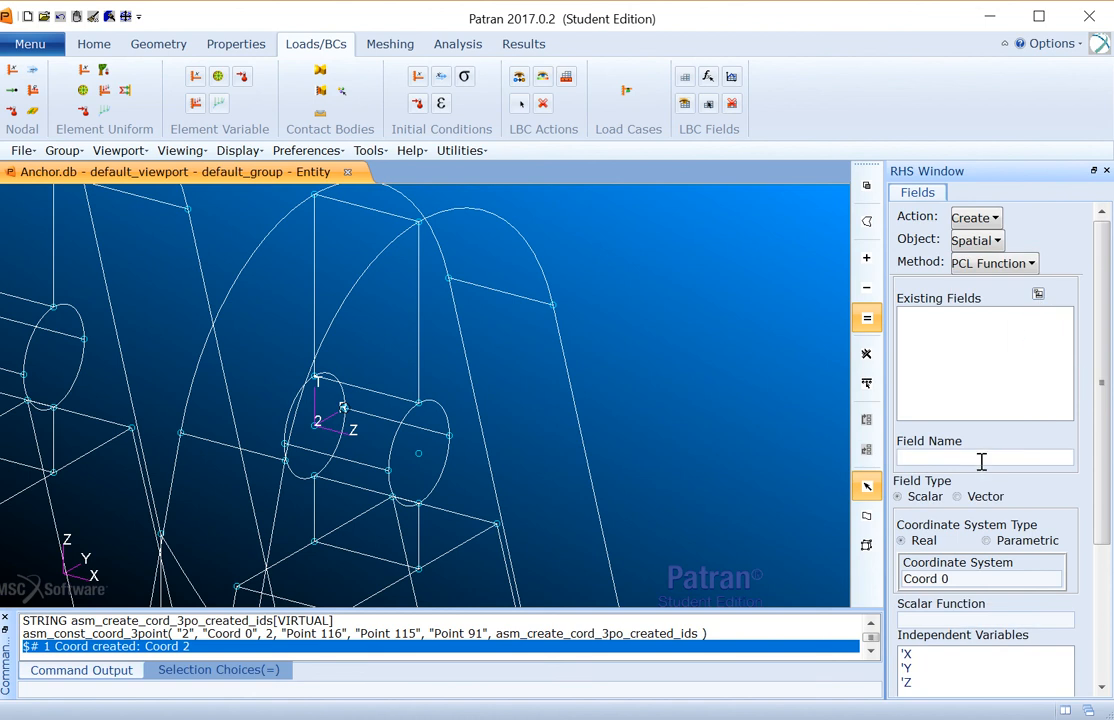
text(sine_theta)
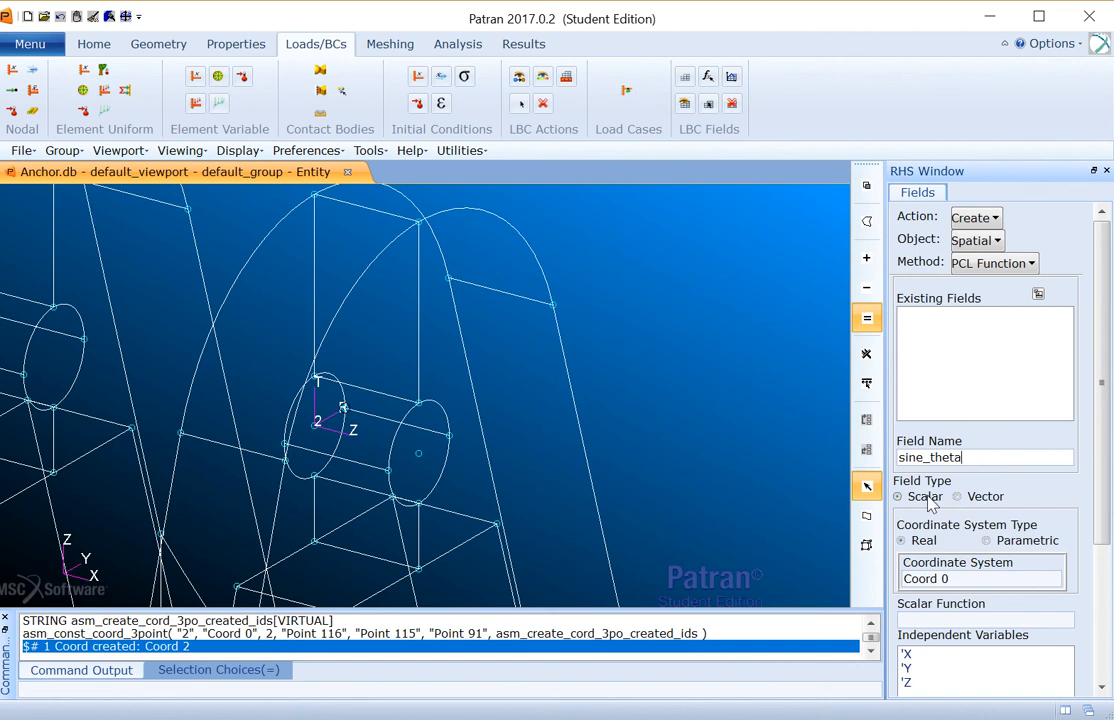
- Create the sine_theta scalar field in Coord 2 with the scalar function sinr('T)
double_click(963, 578)
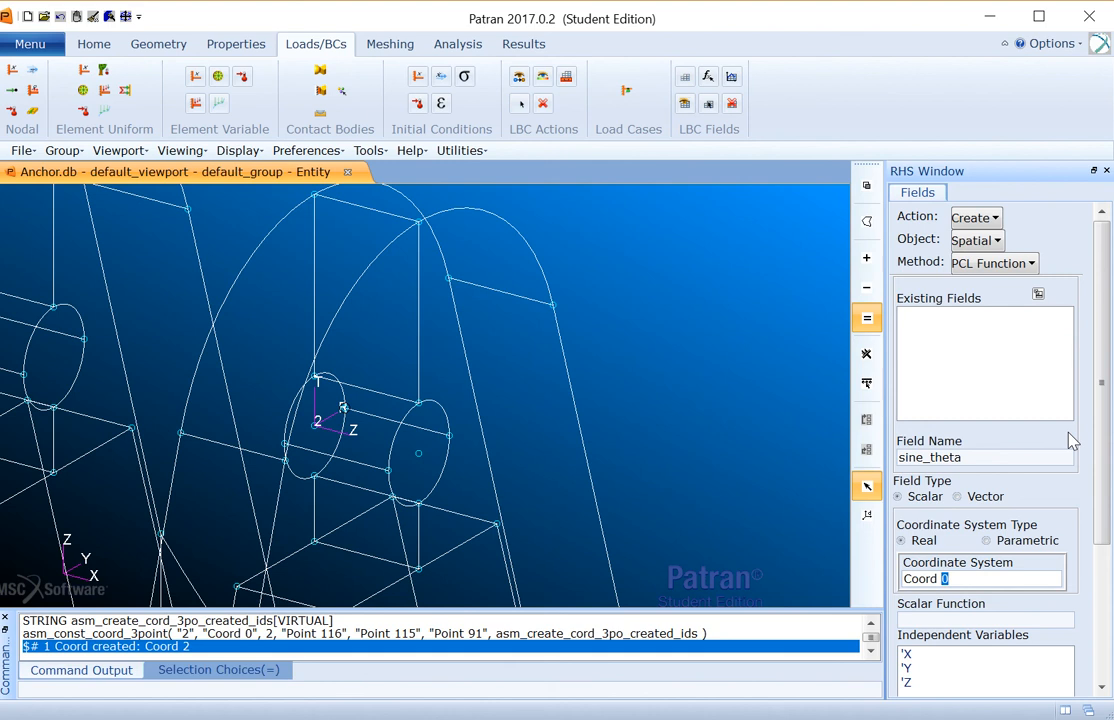
text(2)
click(1012, 618)
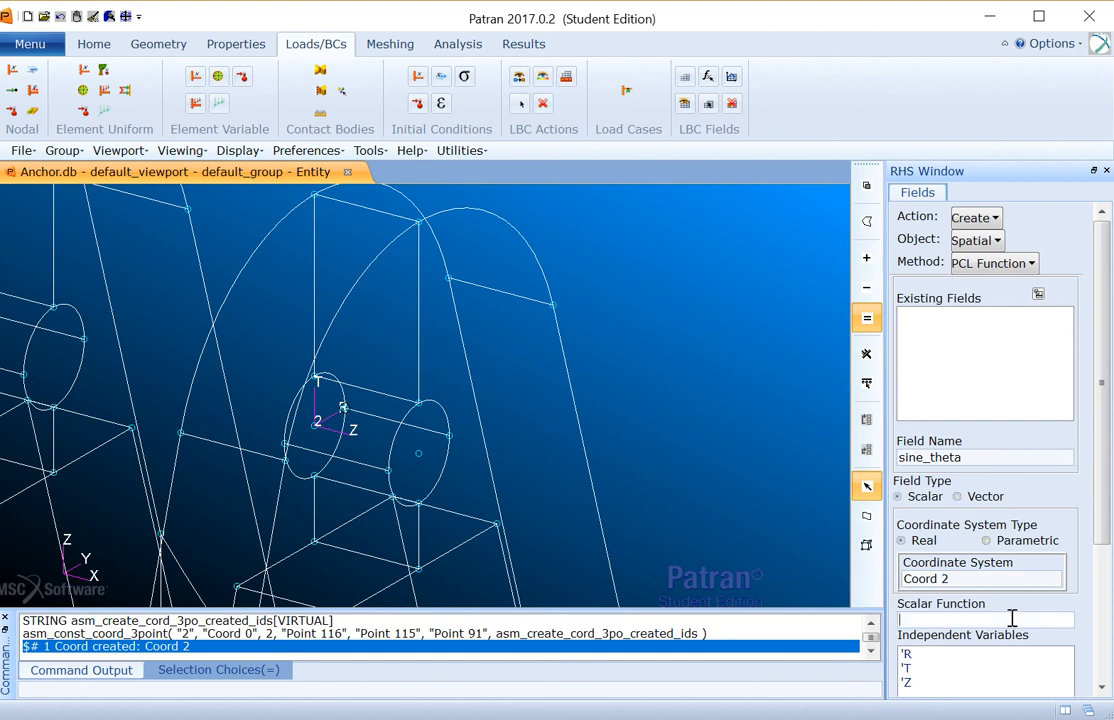
drag(1100, 520, 1100, 552)
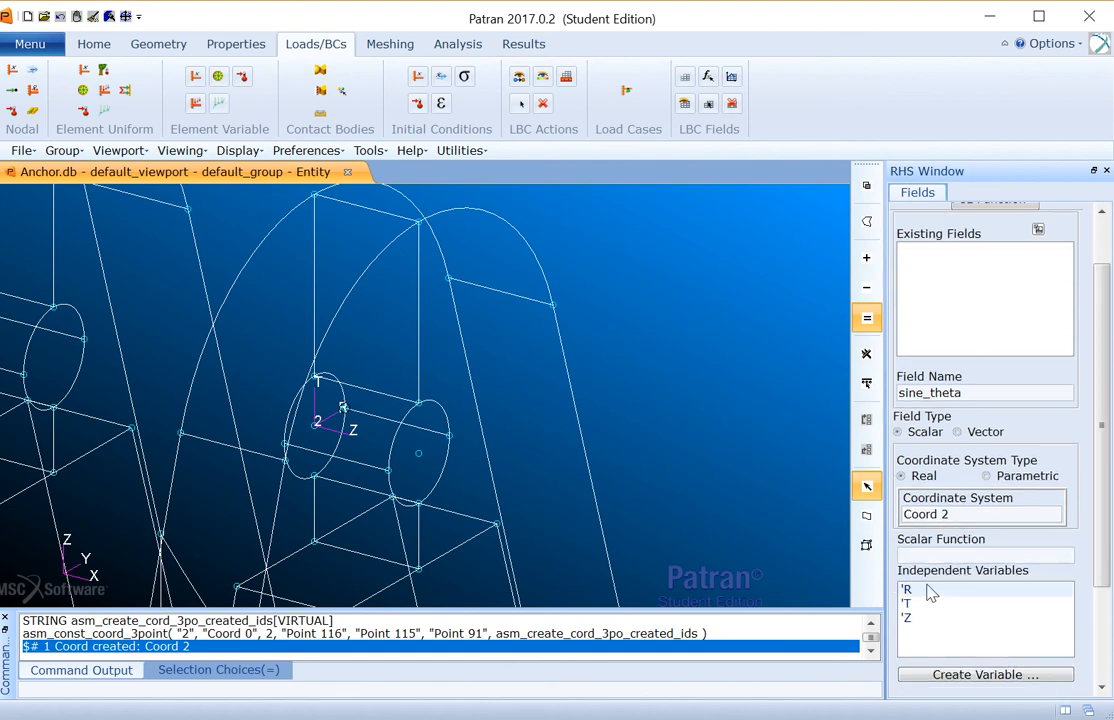
click(920, 553)
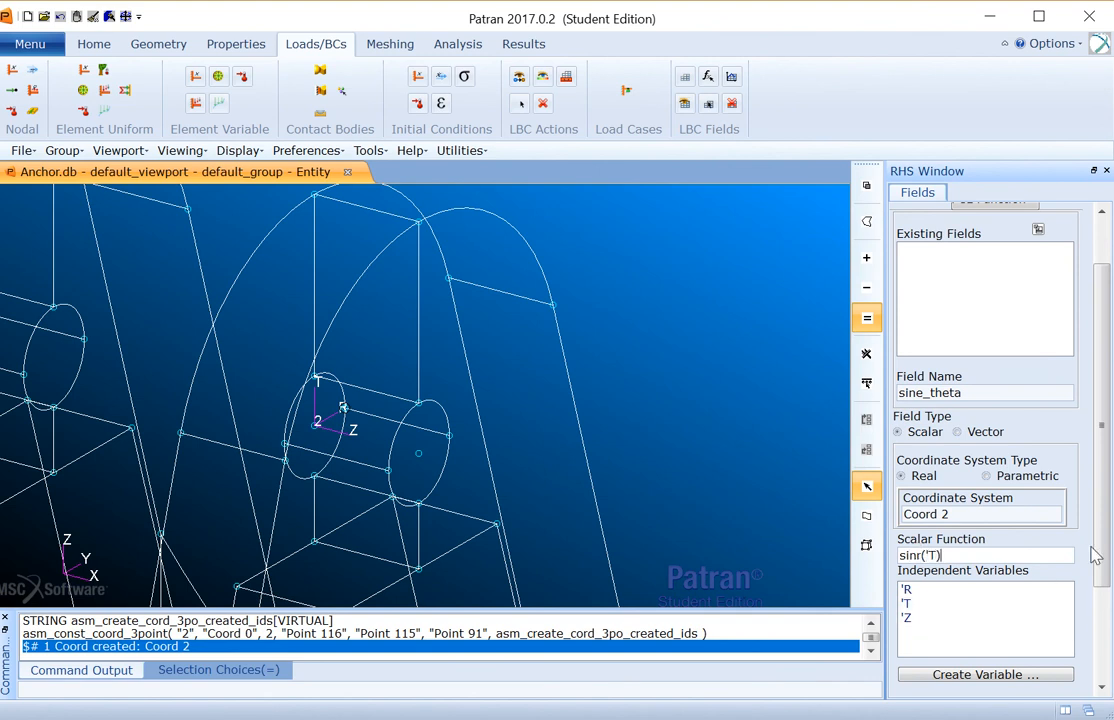
drag(1107, 553, 1098, 651)
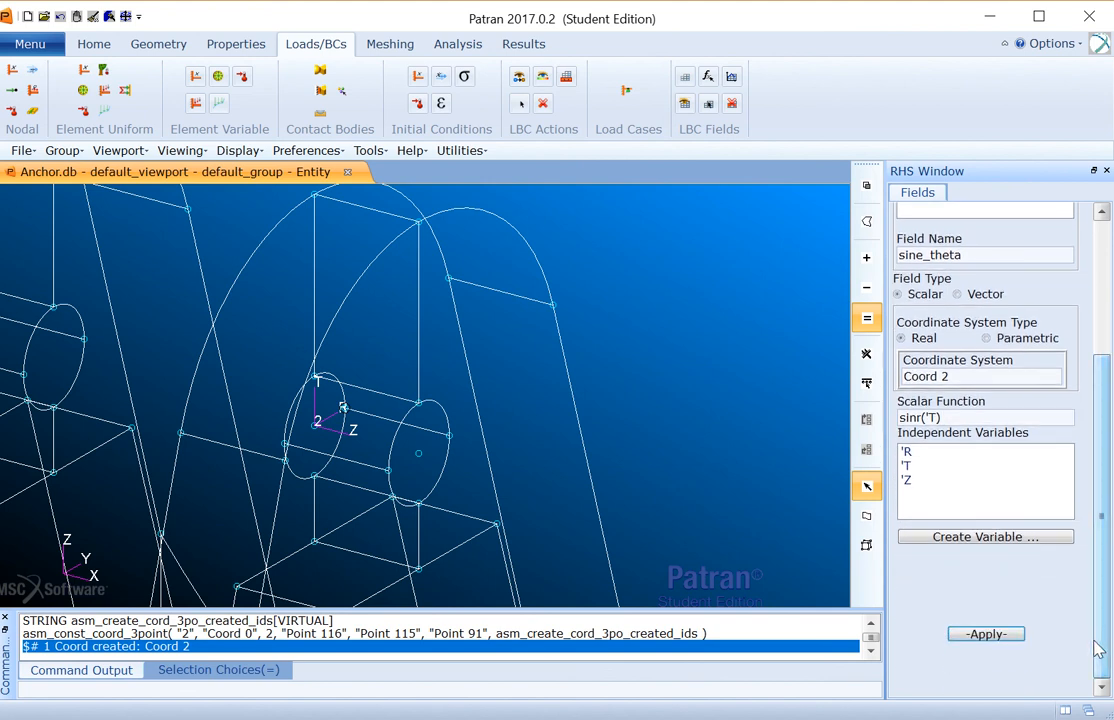
click(978, 635)
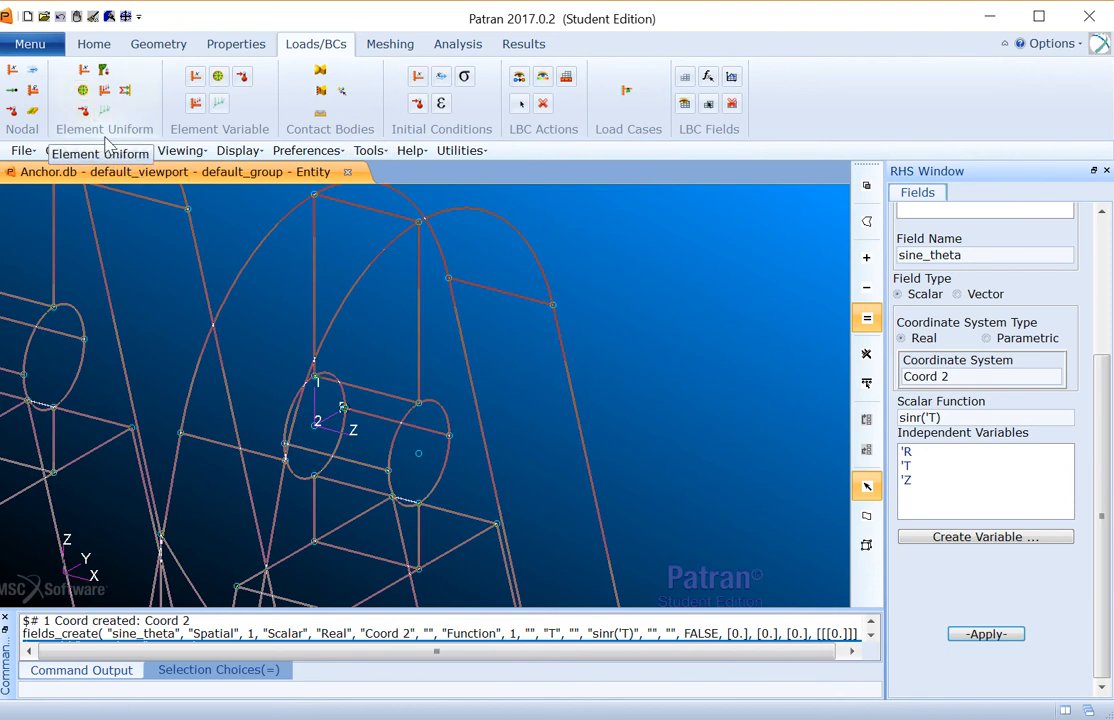
- Start a new element uniform pressure load set named pressure_load
click(84, 104)
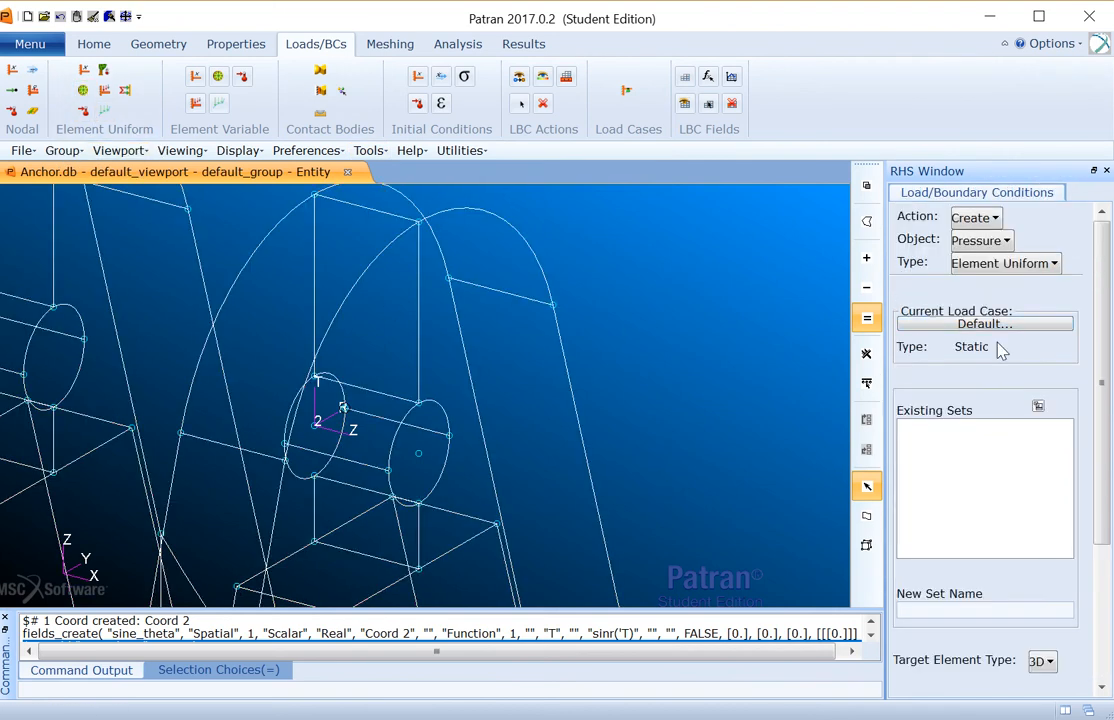
drag(1108, 415, 1094, 510)
click(980, 463)
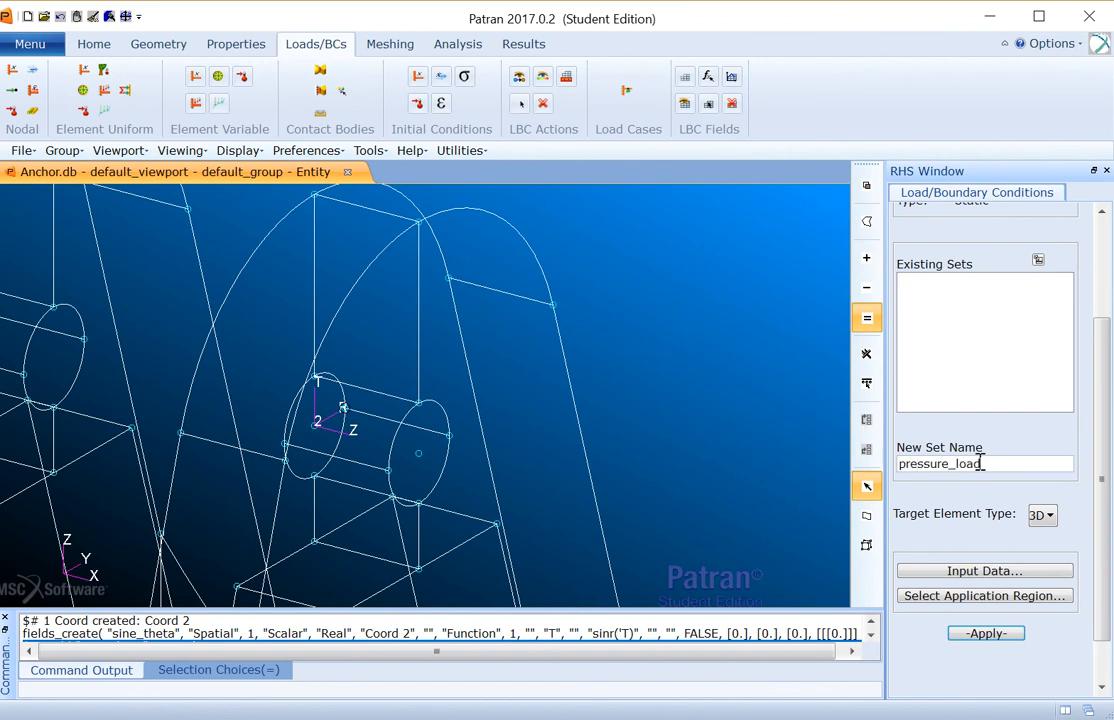
text(pressure_load)
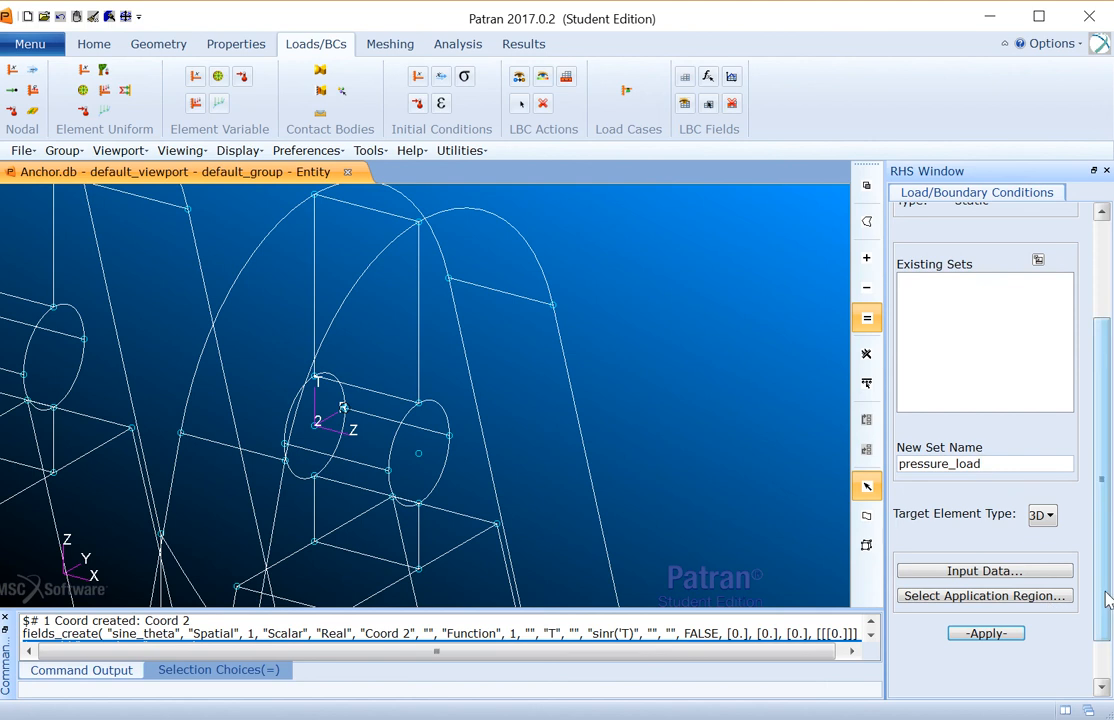
- Set the pressure load's scale factor to 1000 and assign the sine_theta spatial field as its pressure
scroll(1094, 605, down, 2)
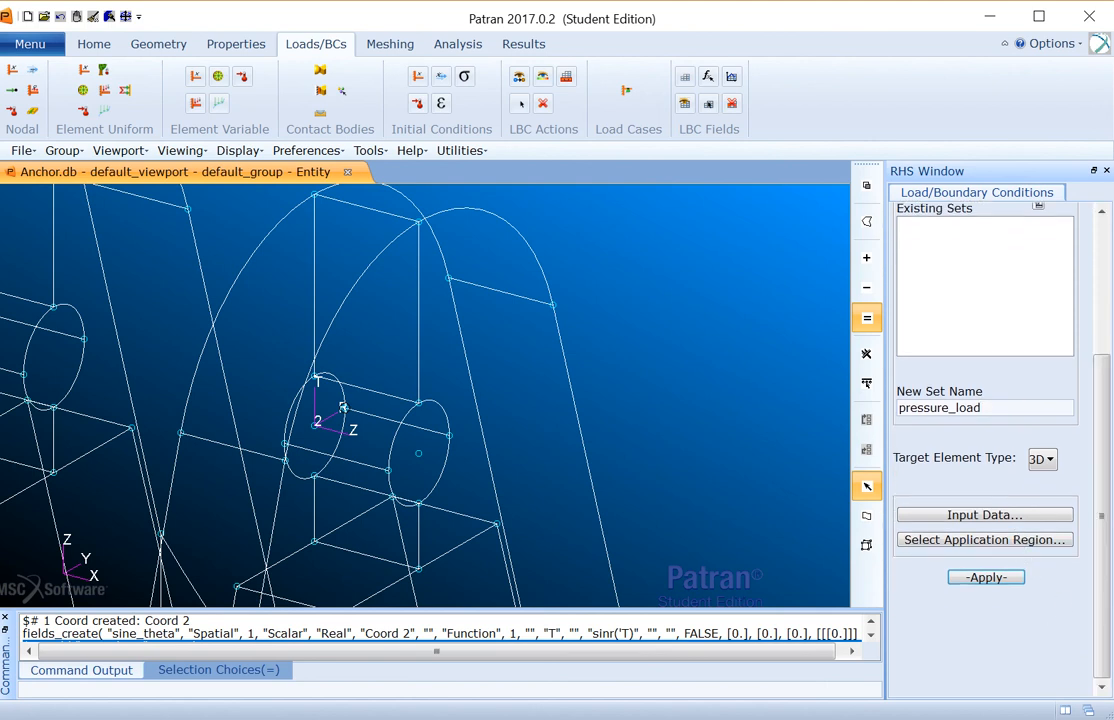
click(1000, 516)
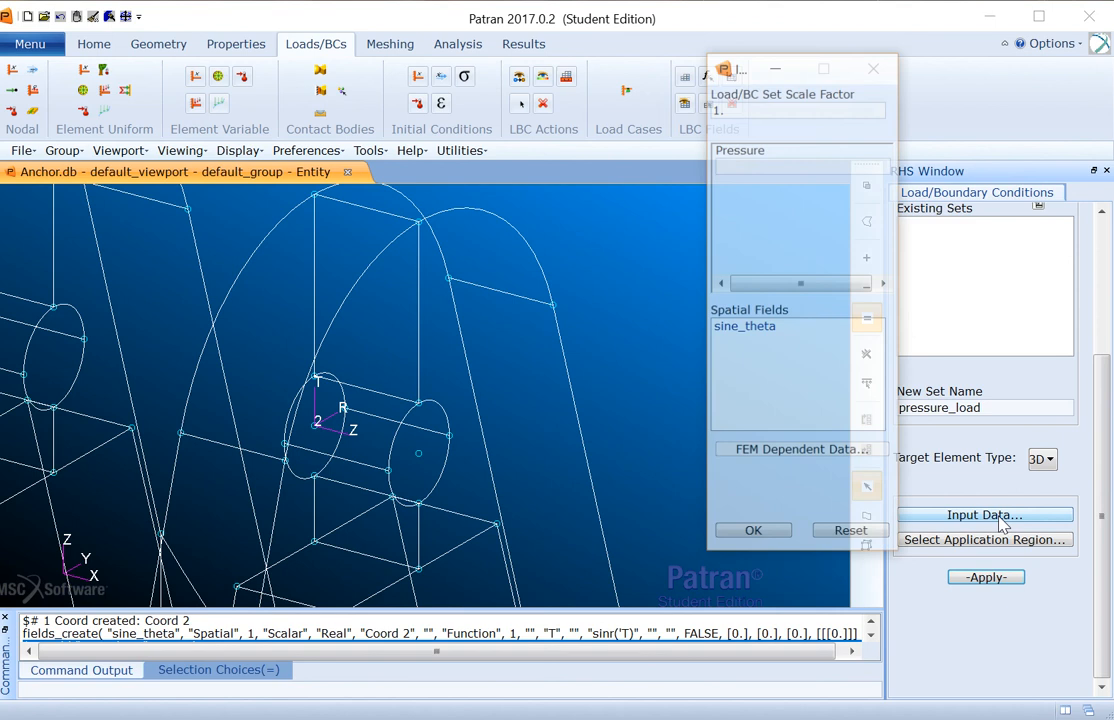
click(783, 108)
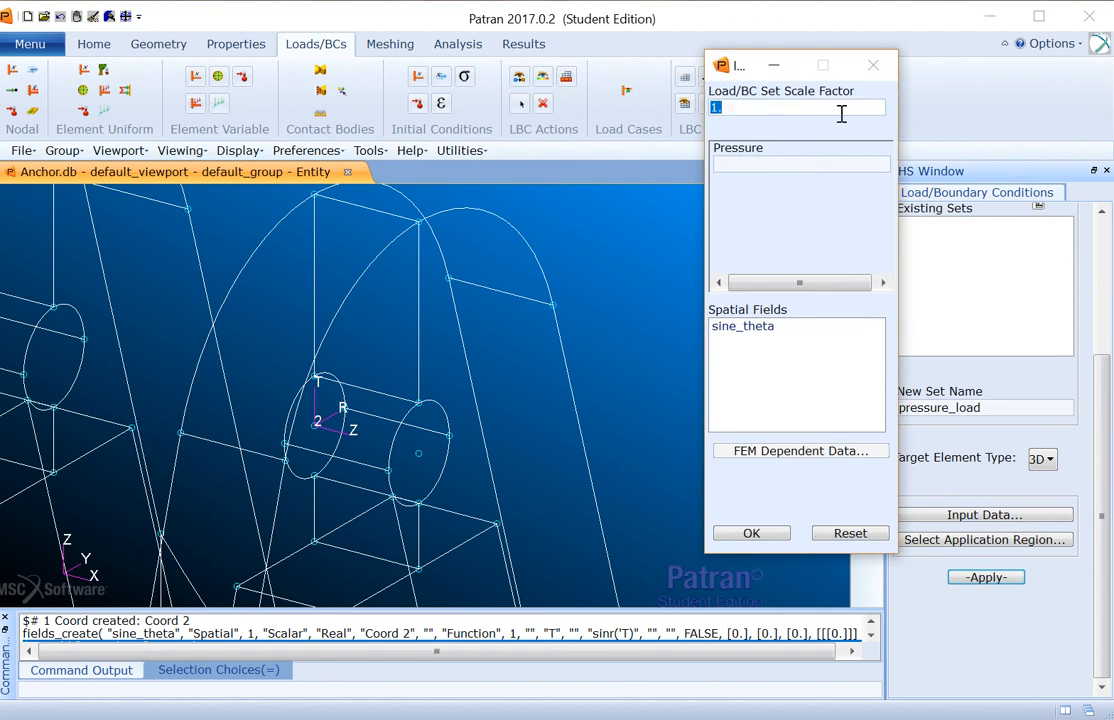
text(1)
click(762, 165)
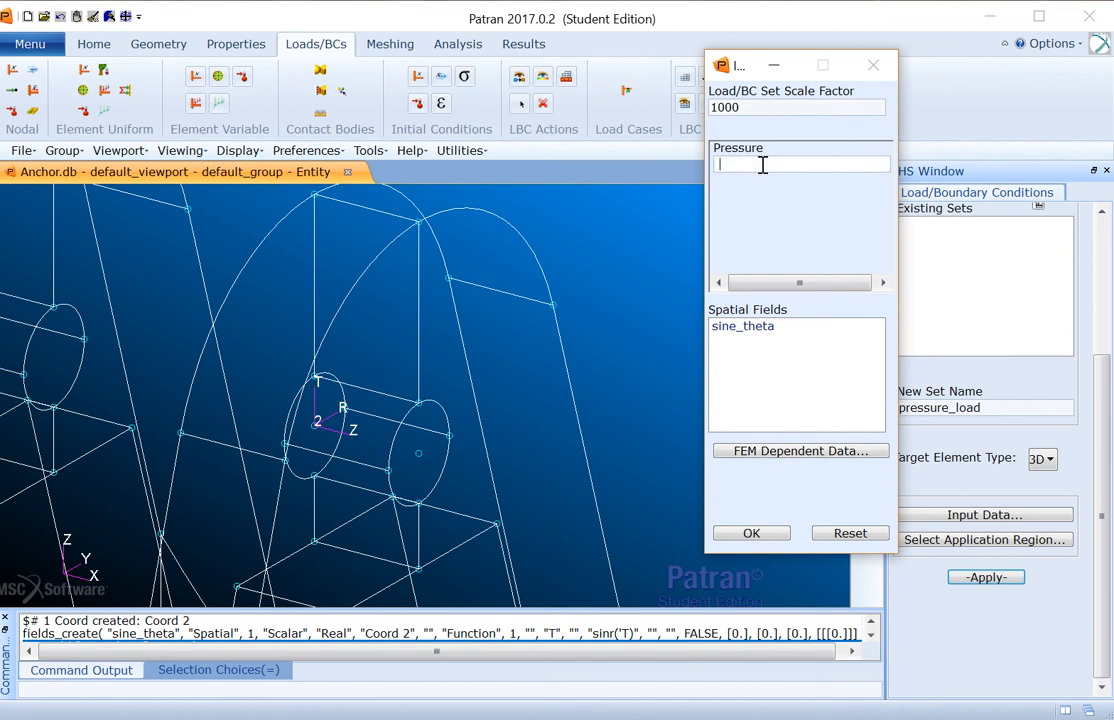
click(747, 338)
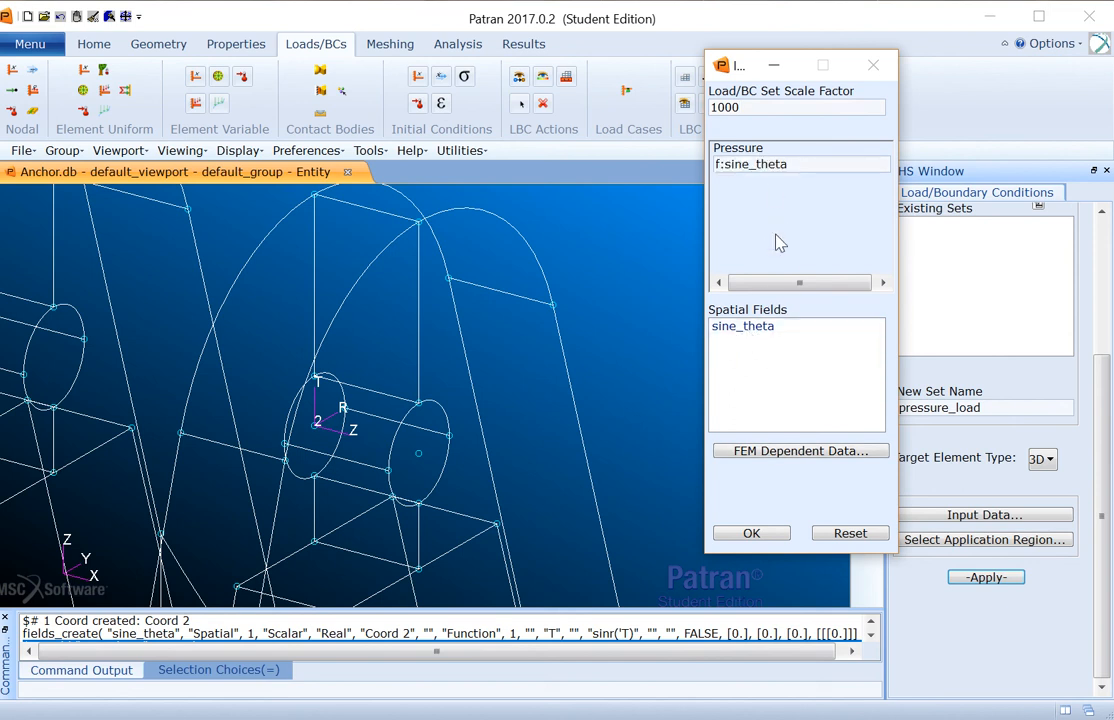
click(768, 530)
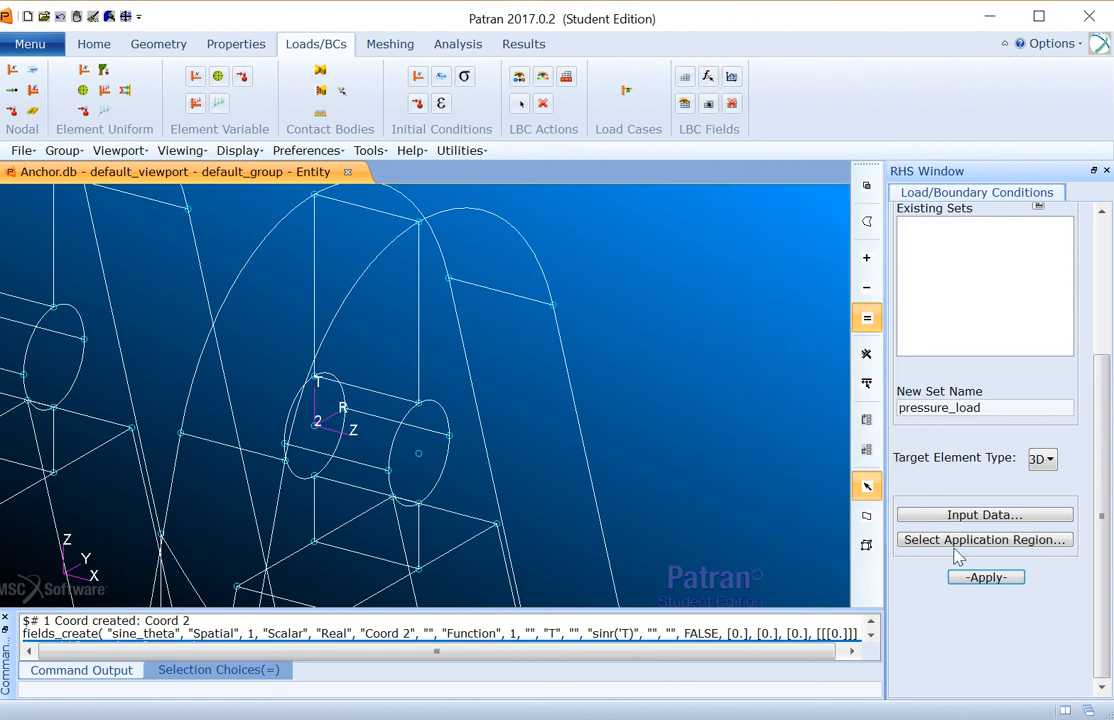
- Create the pressure load on the upper pin-hole faces of both lugs, Solid 1.12, 1.24, 1.36 and 1.48
click(953, 545)
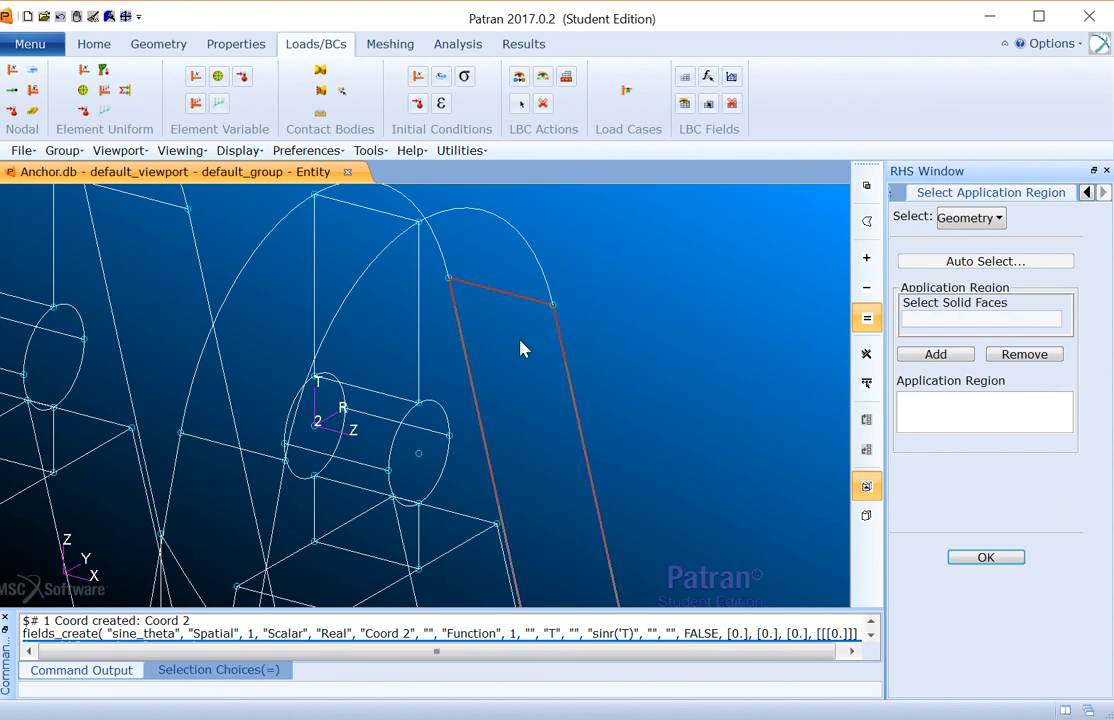
shift+middle_drag(520, 348, 627, 463)
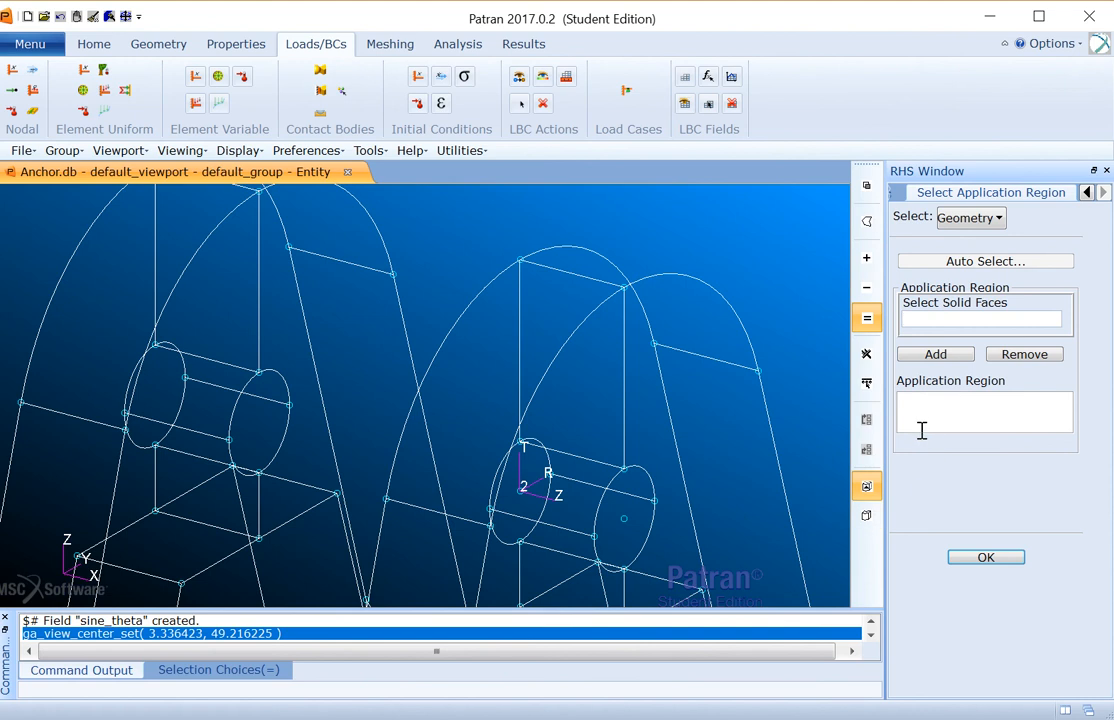
click(632, 479)
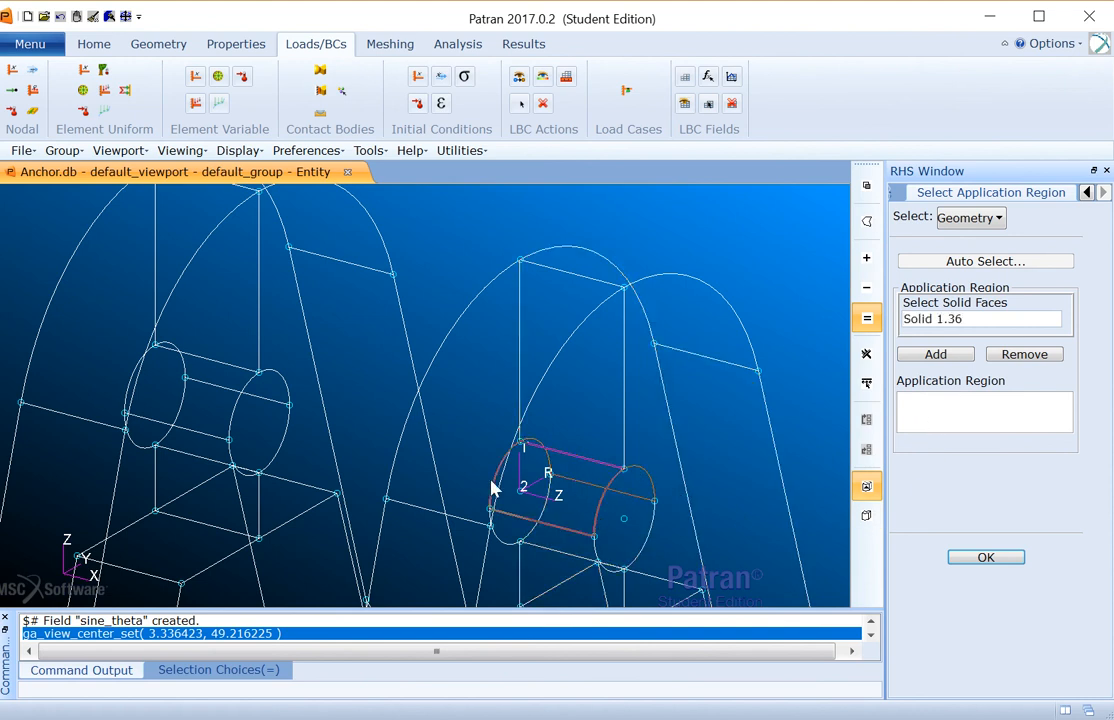
click(538, 490)
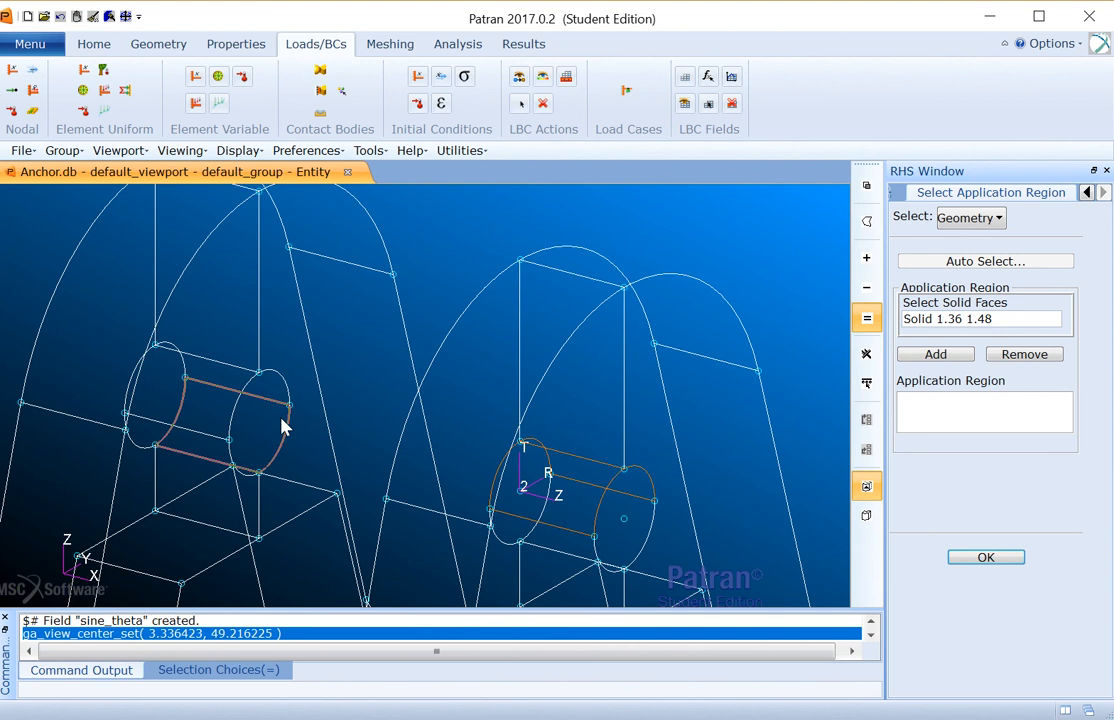
click(240, 413)
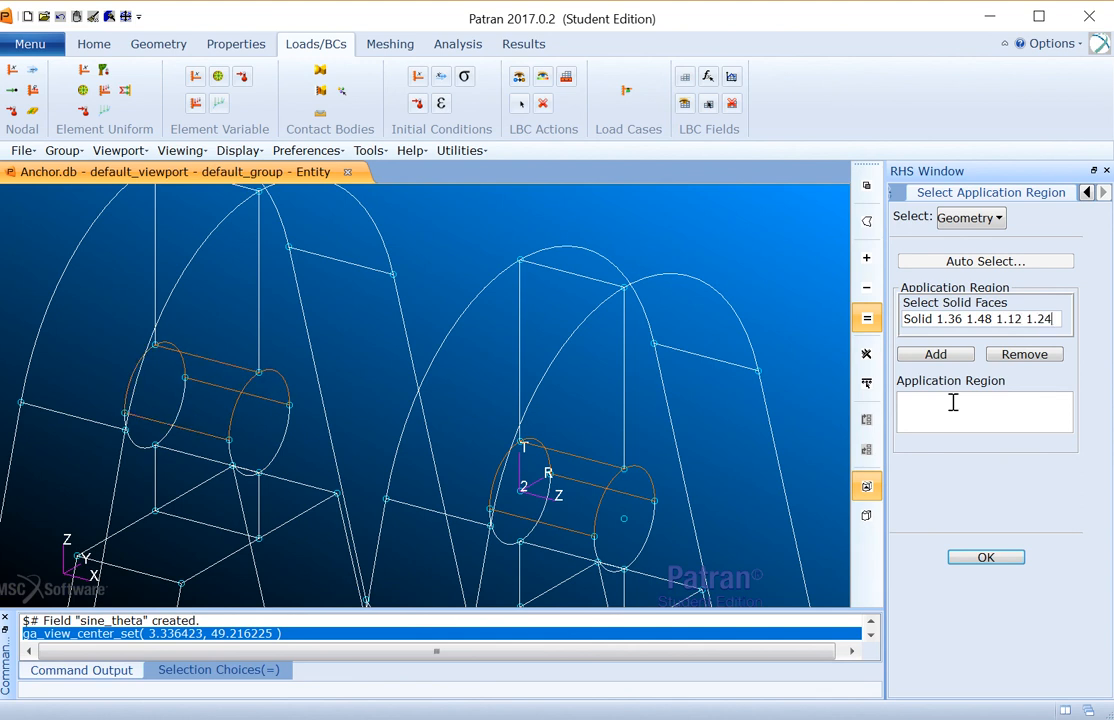
click(935, 355)
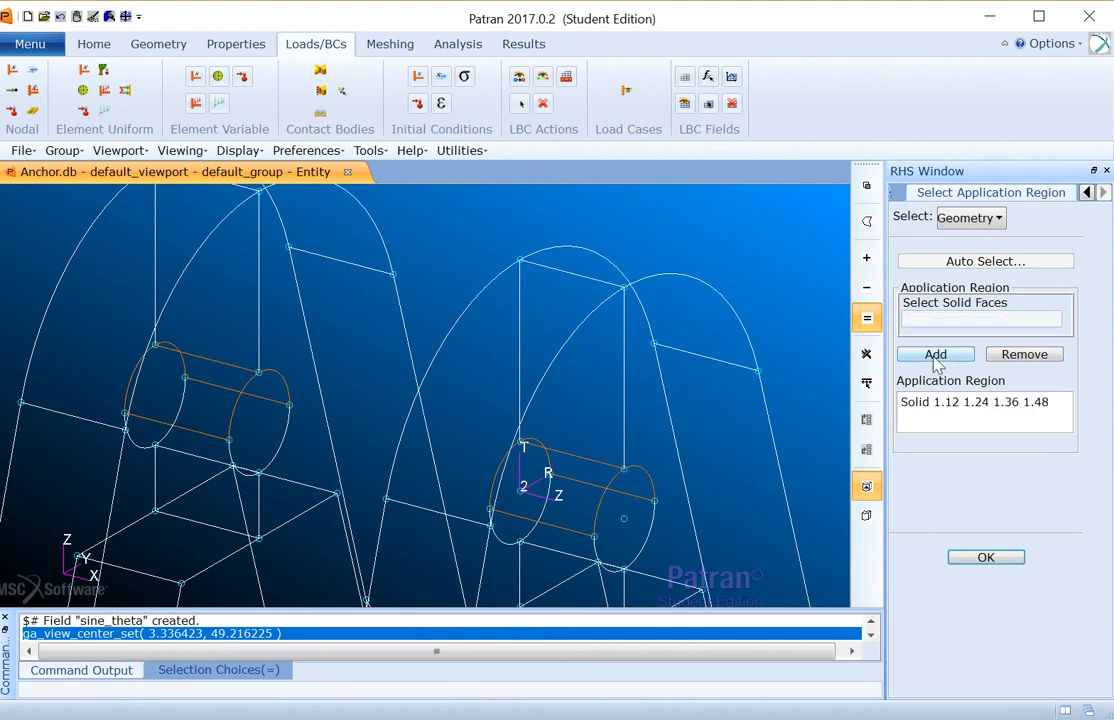
click(986, 558)
click(984, 580)
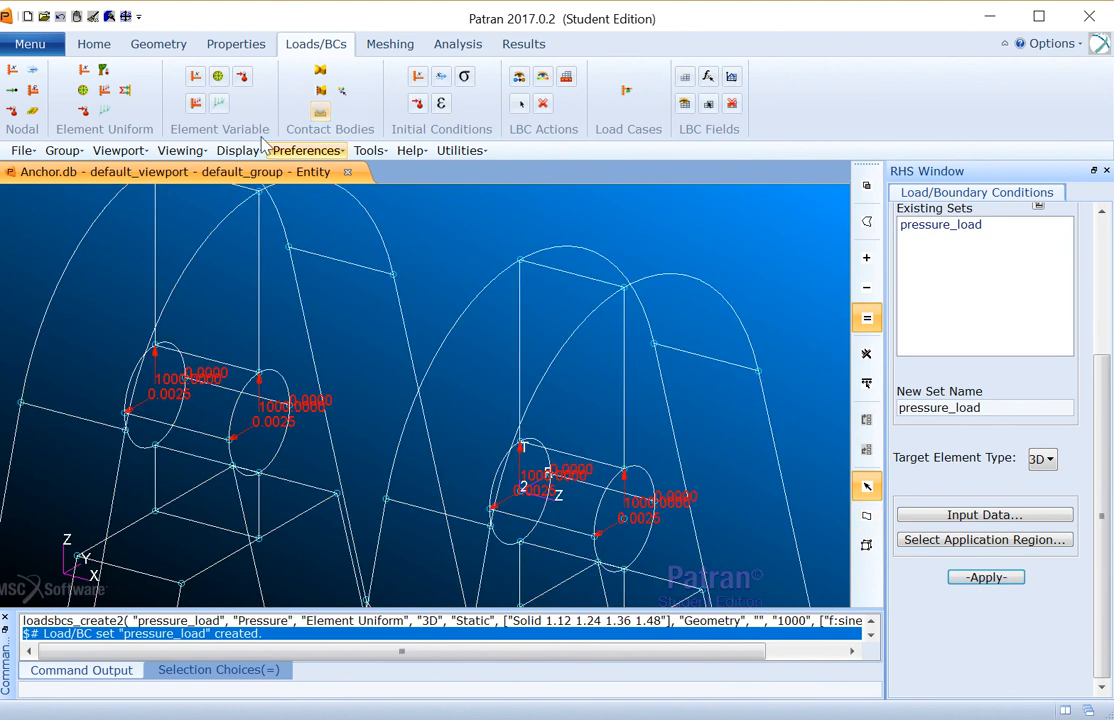
- Examine the pressure vectors and their values around the right-hand lug's pin hole
middle_drag(741, 498, 644, 505)
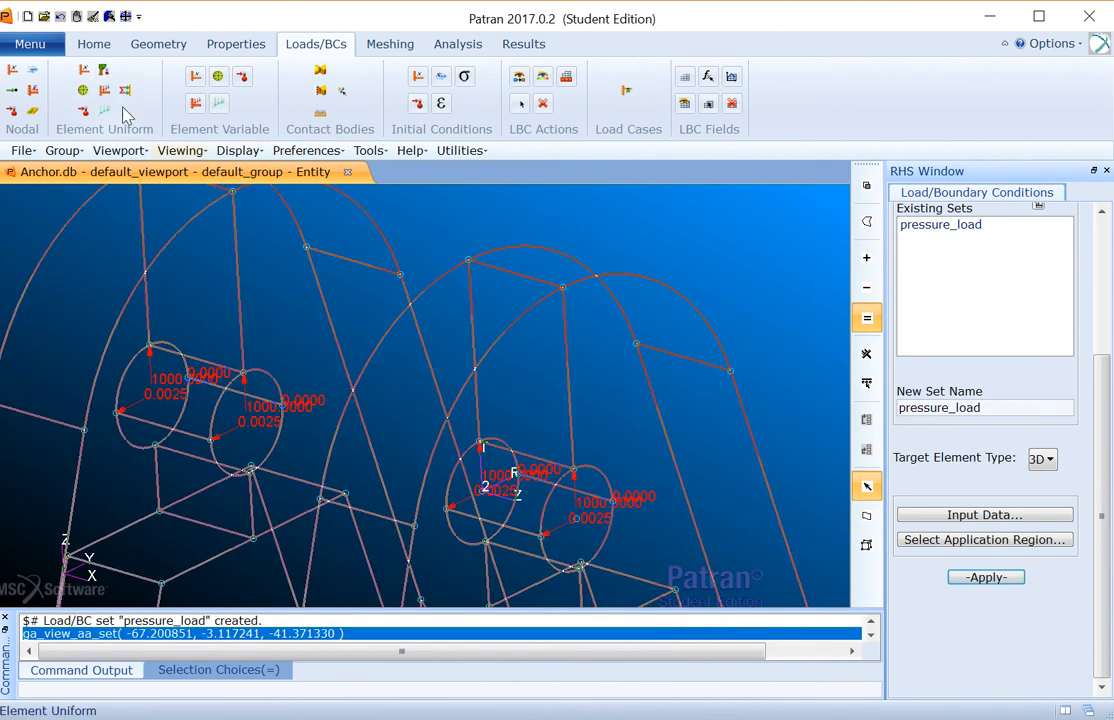
click(108, 44)
scroll(600, 487, up, 5)
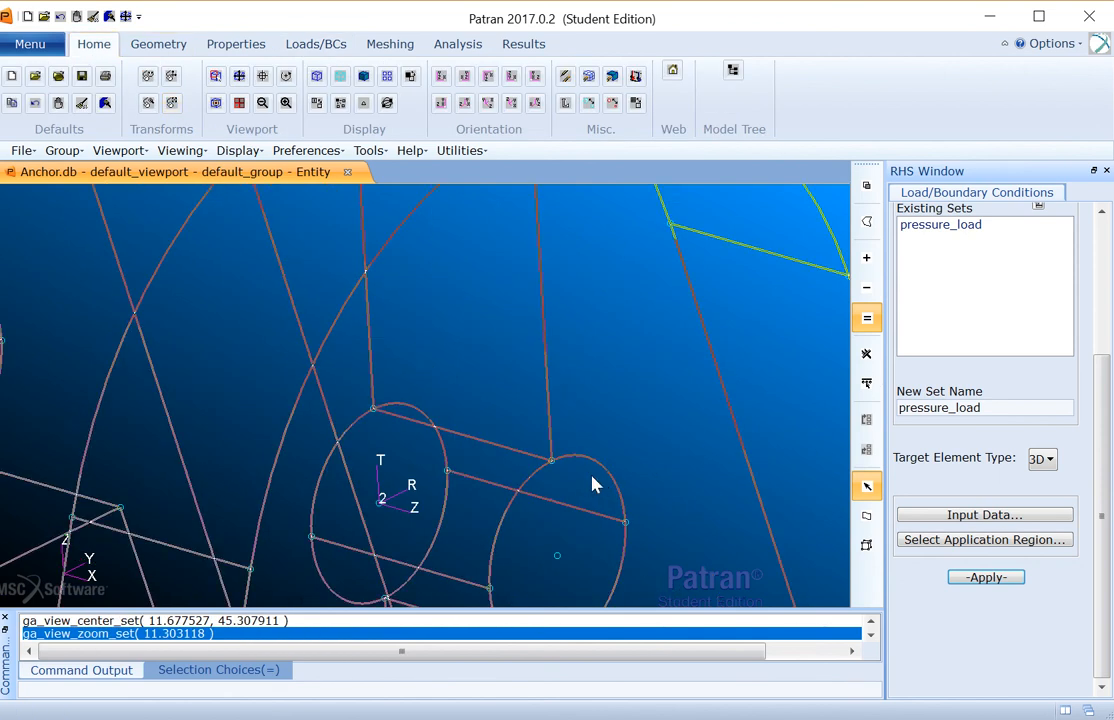
shift+middle_drag(644, 435, 650, 370)
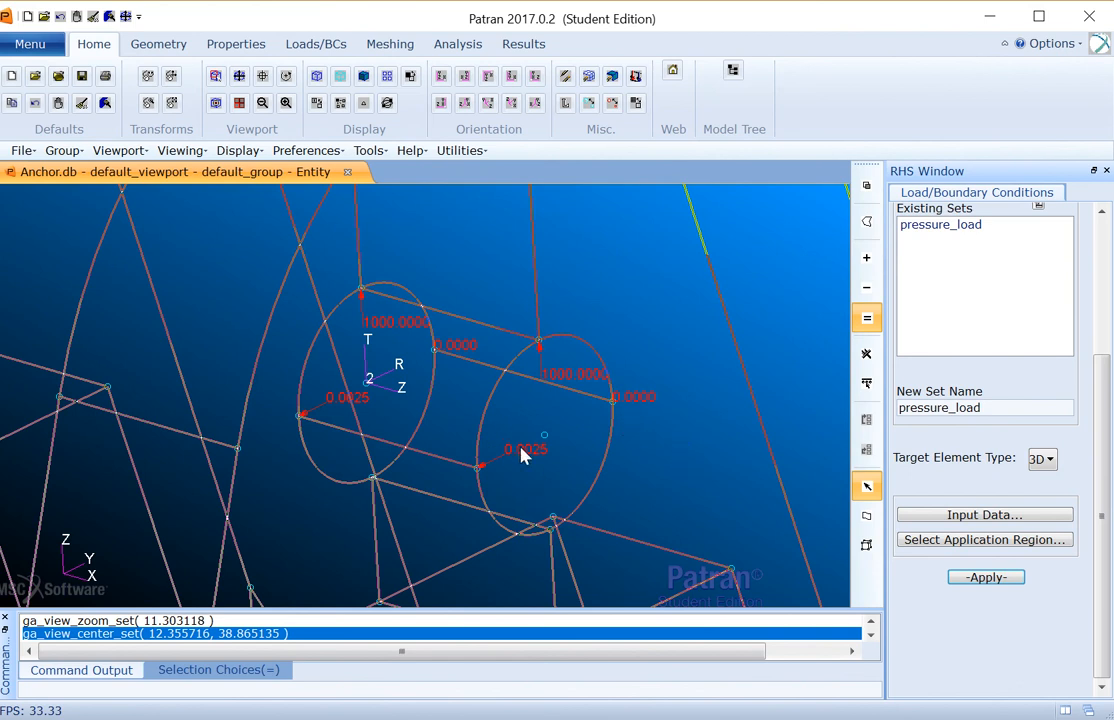
scroll(520, 455, down, 8)
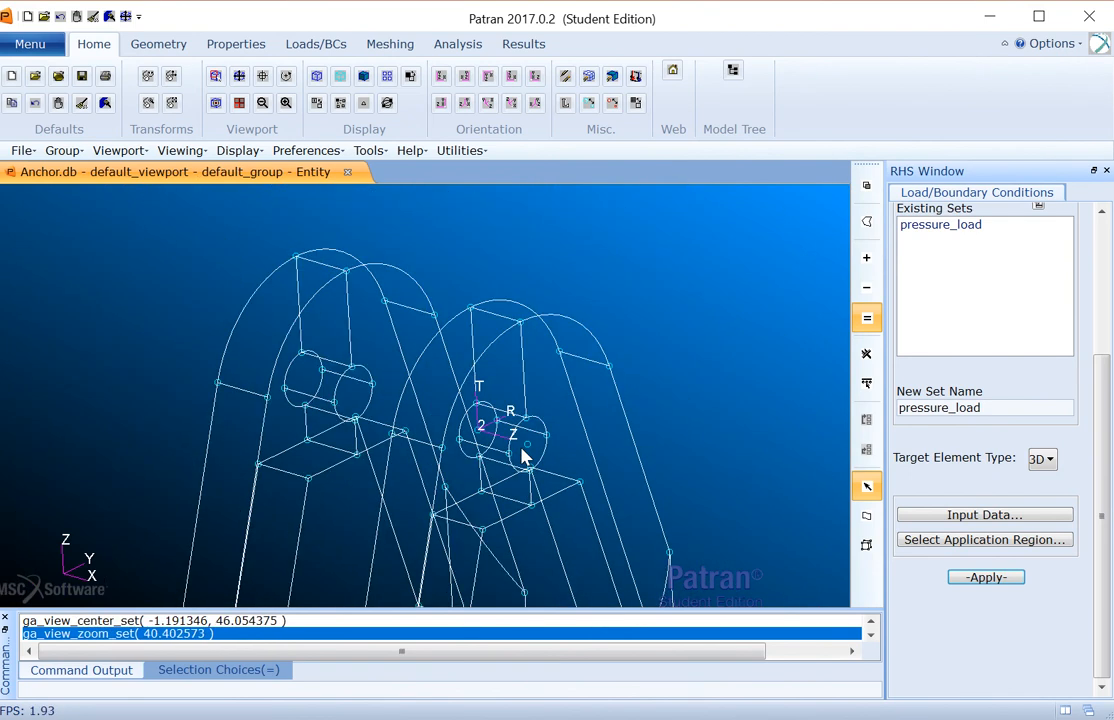
- Start a new nodal displacement set with the Standard option and name it fix_at_washers
click(313, 42)
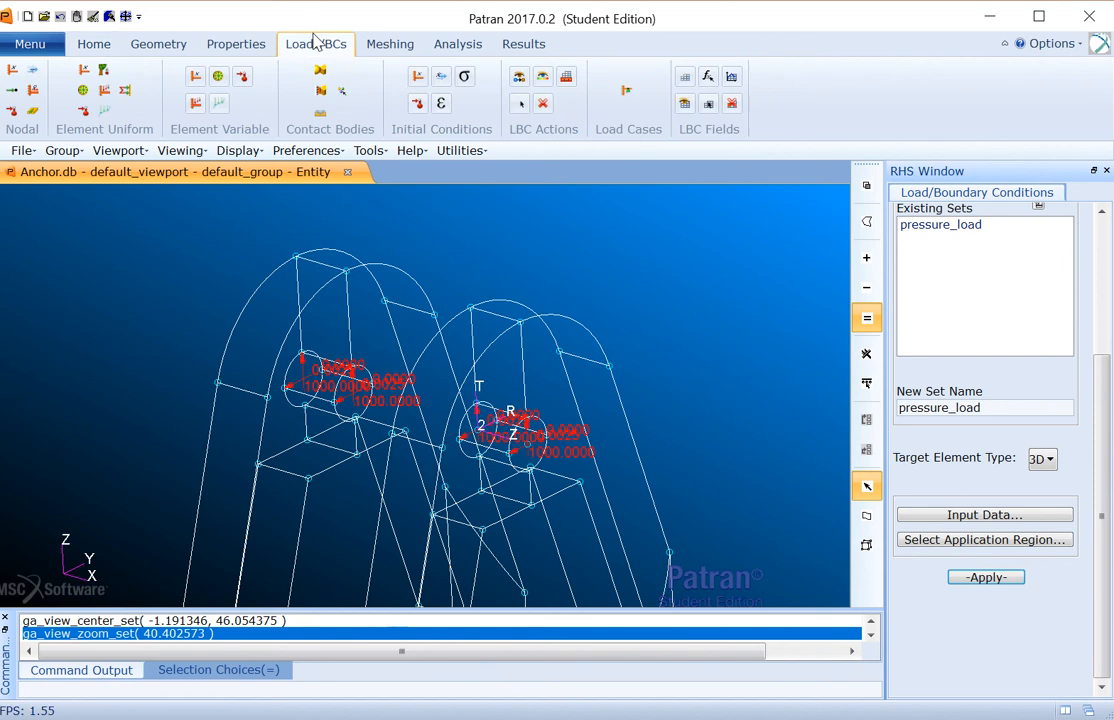
click(18, 90)
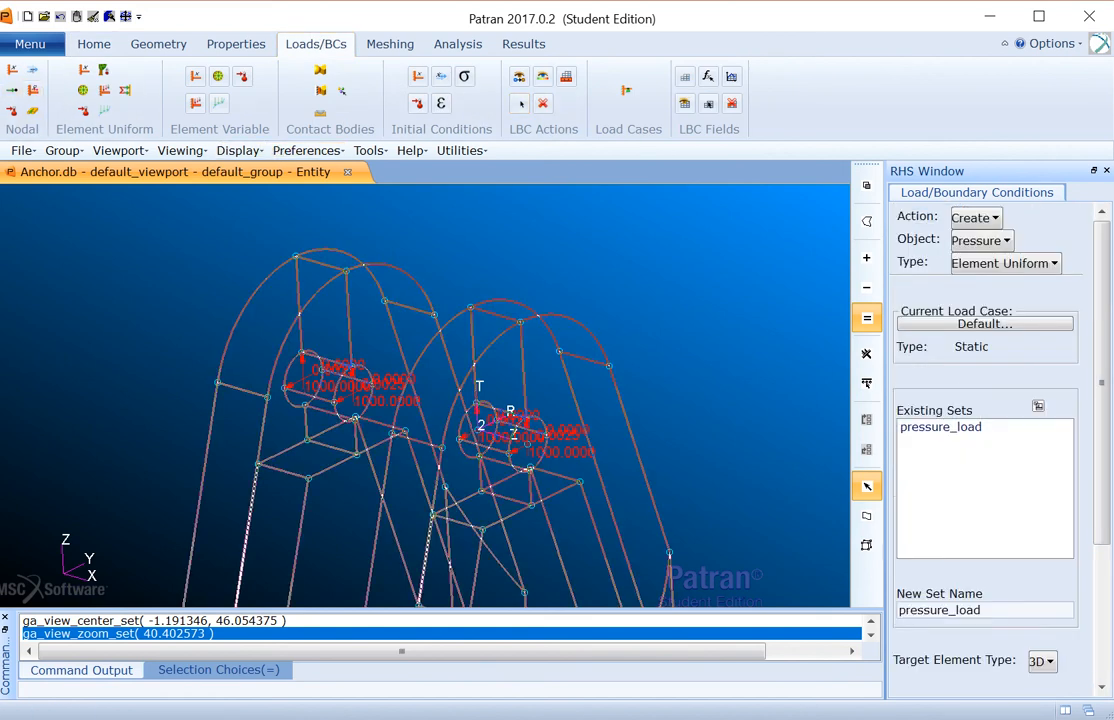
click(1000, 240)
click(1020, 272)
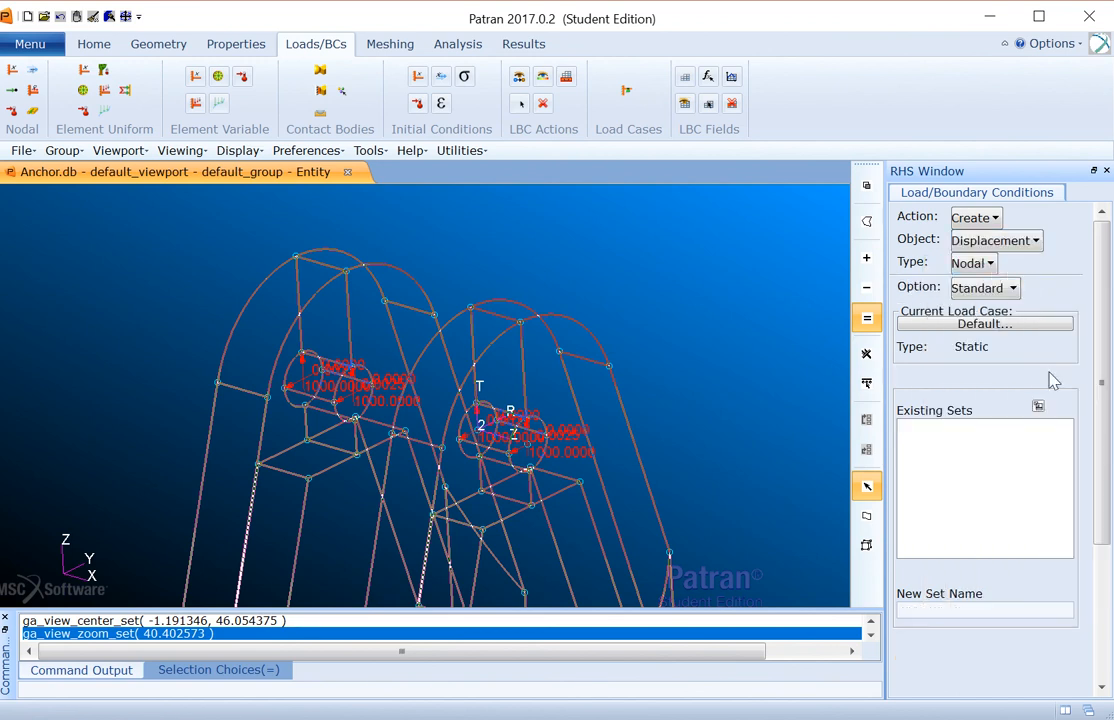
click(973, 609)
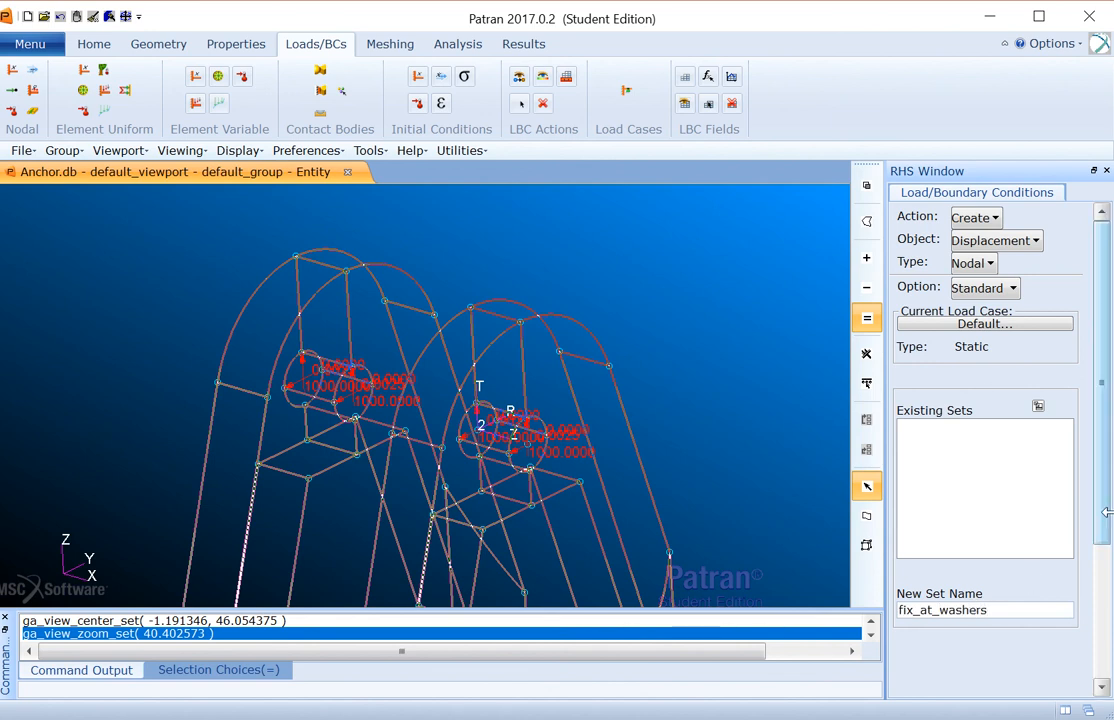
- Set the translations of the fix_at_washers displacement set to <0 0 0>
drag(1103, 462, 1103, 578)
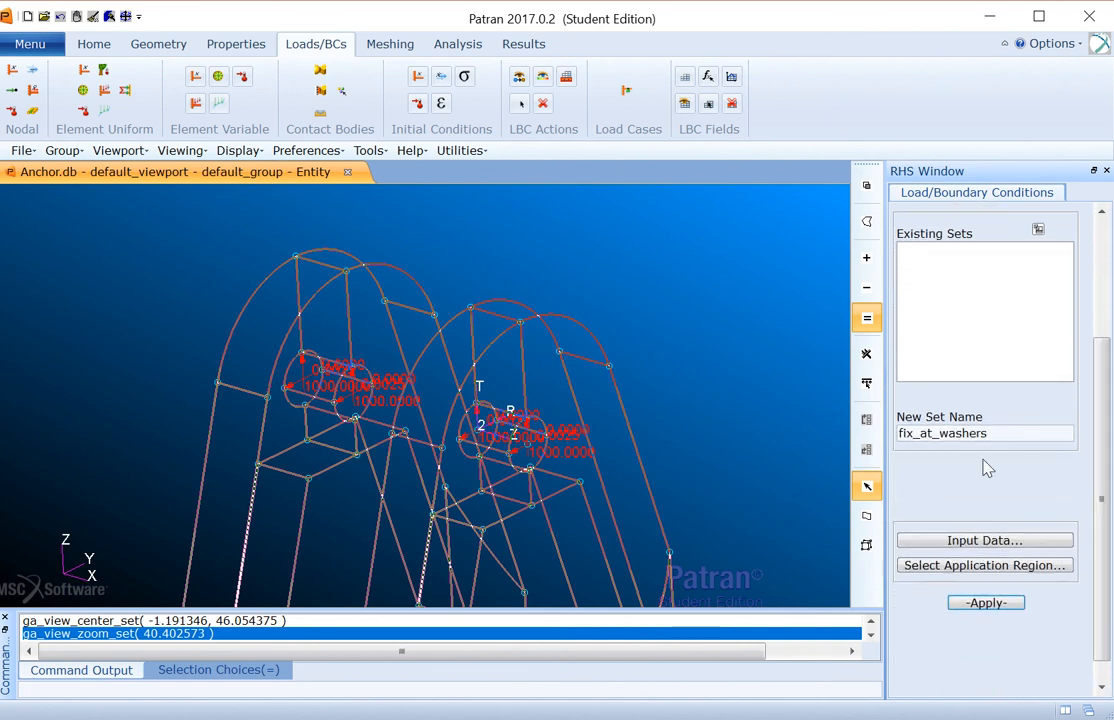
click(990, 541)
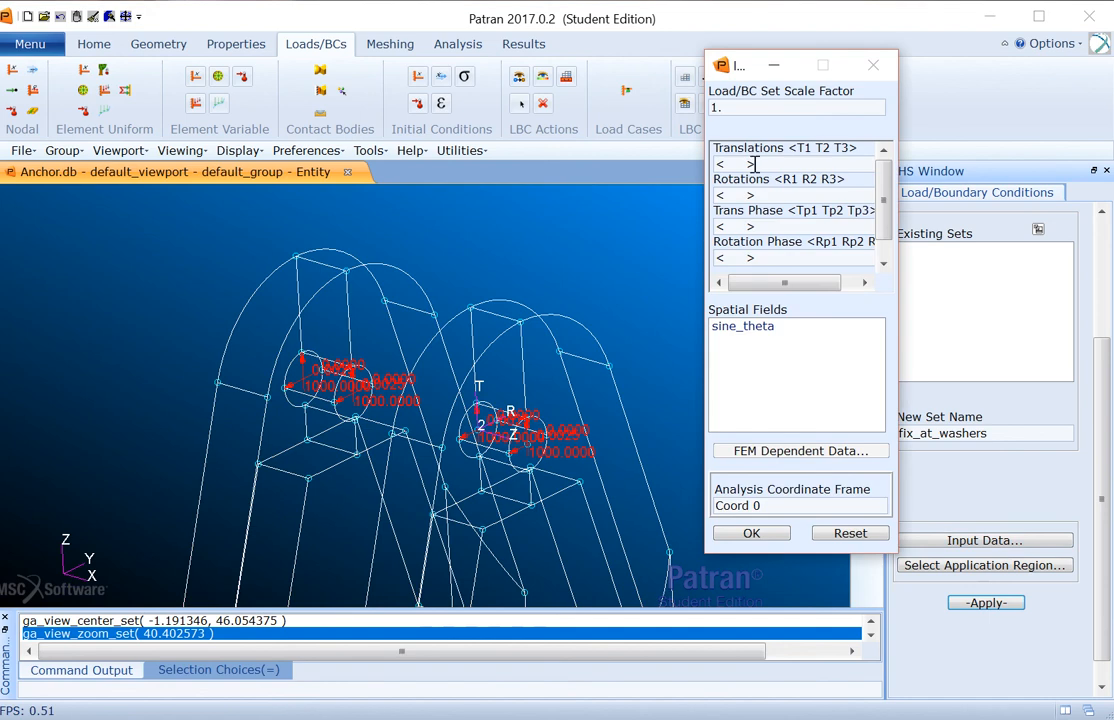
drag(748, 162, 725, 158)
text(0)
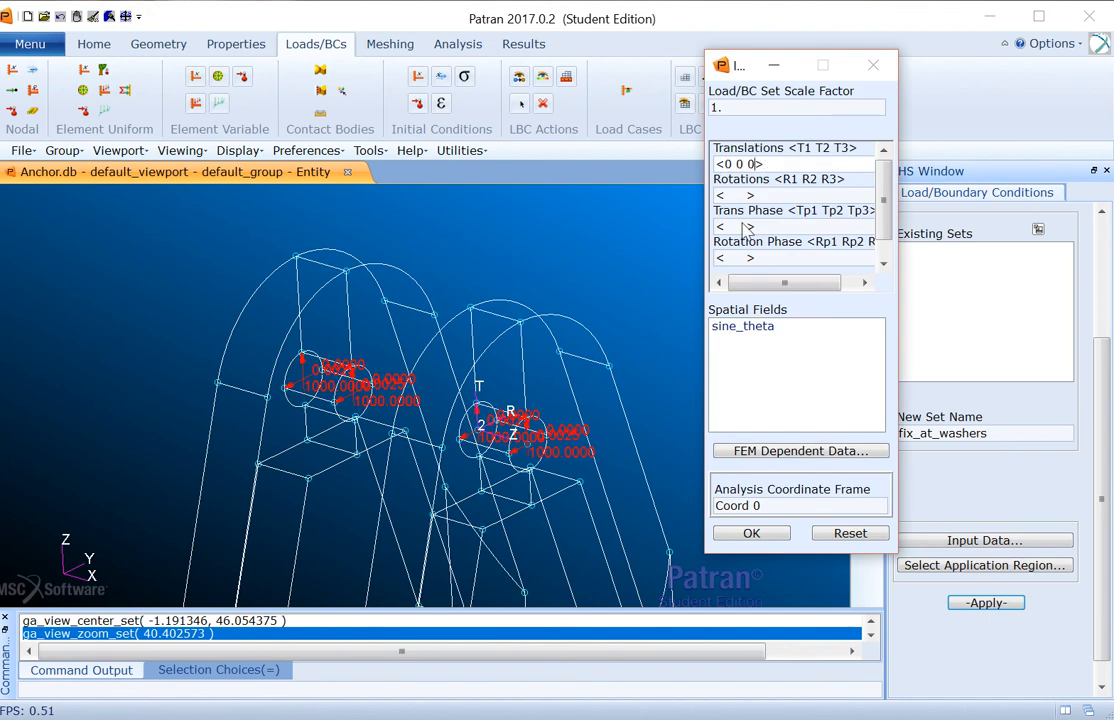
click(751, 533)
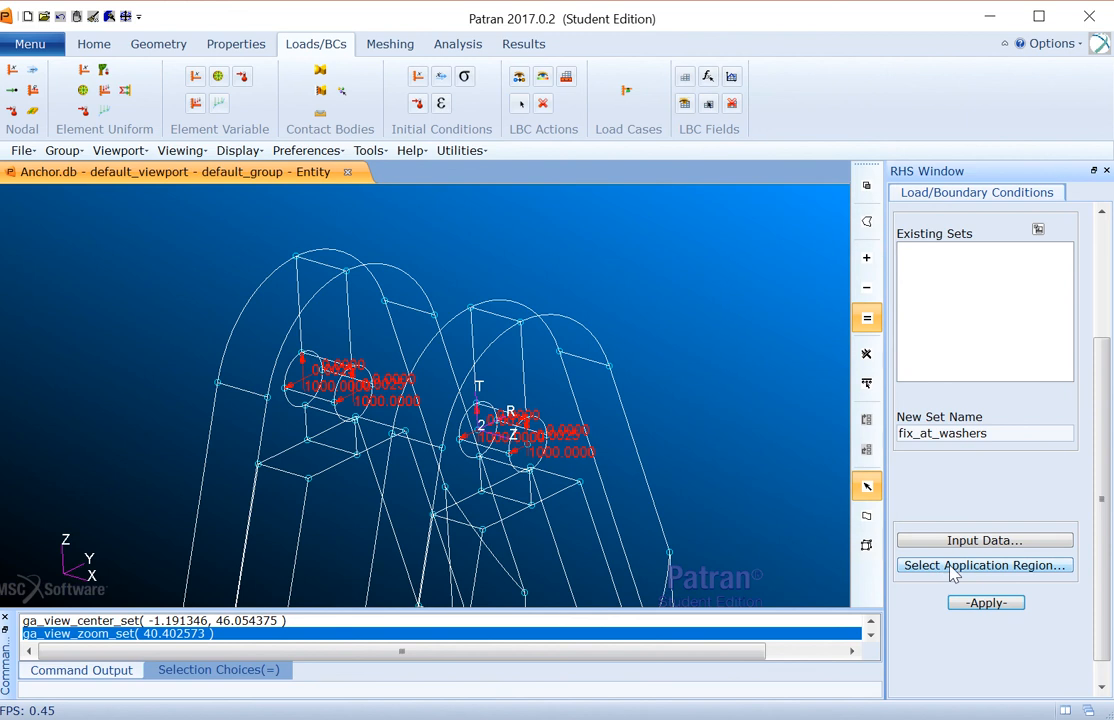
- Open the application region for fix_at_washers, restrict geometry picking to surfaces or faces, and display the model smooth shaded
click(955, 566)
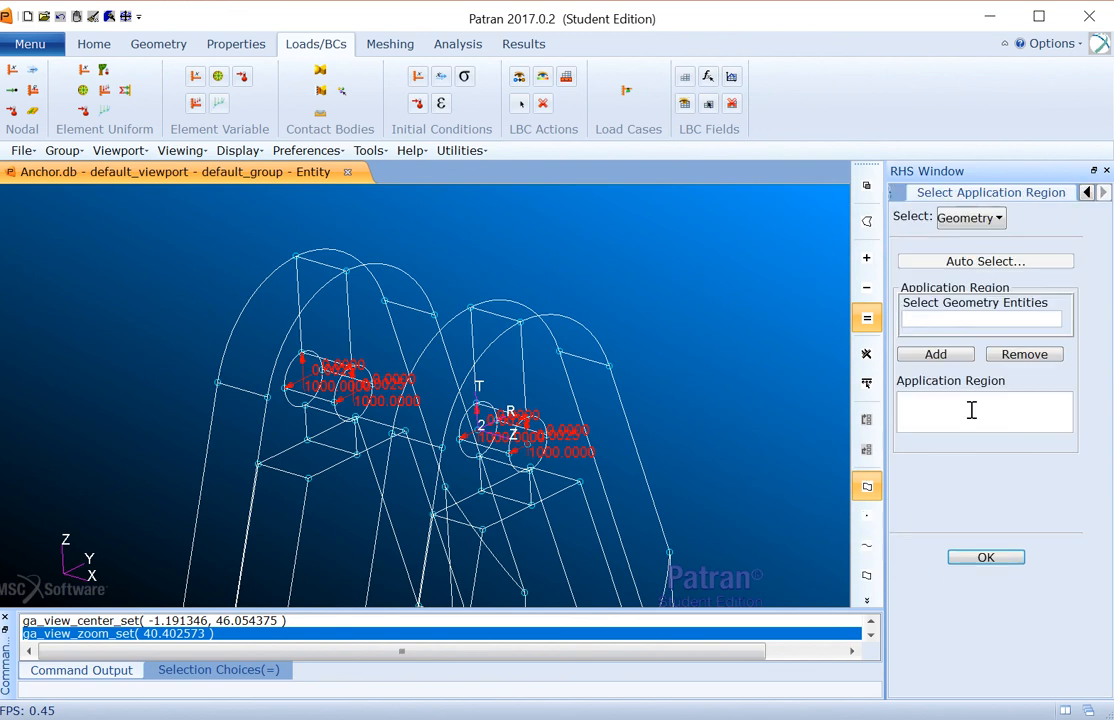
click(866, 580)
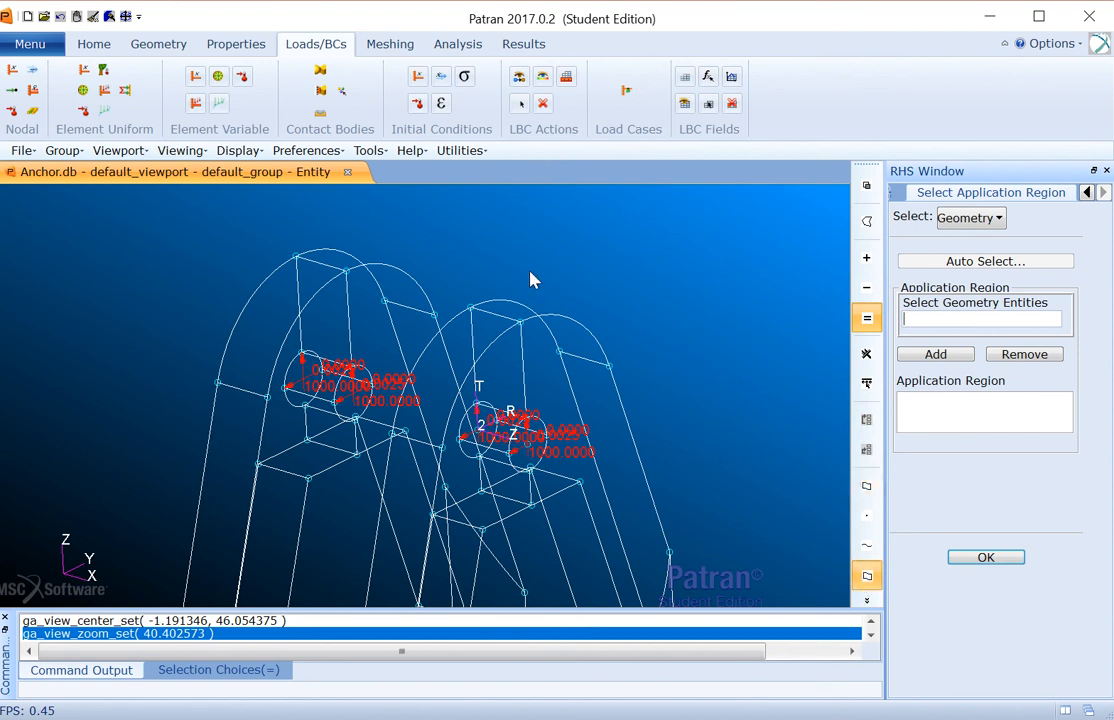
click(105, 44)
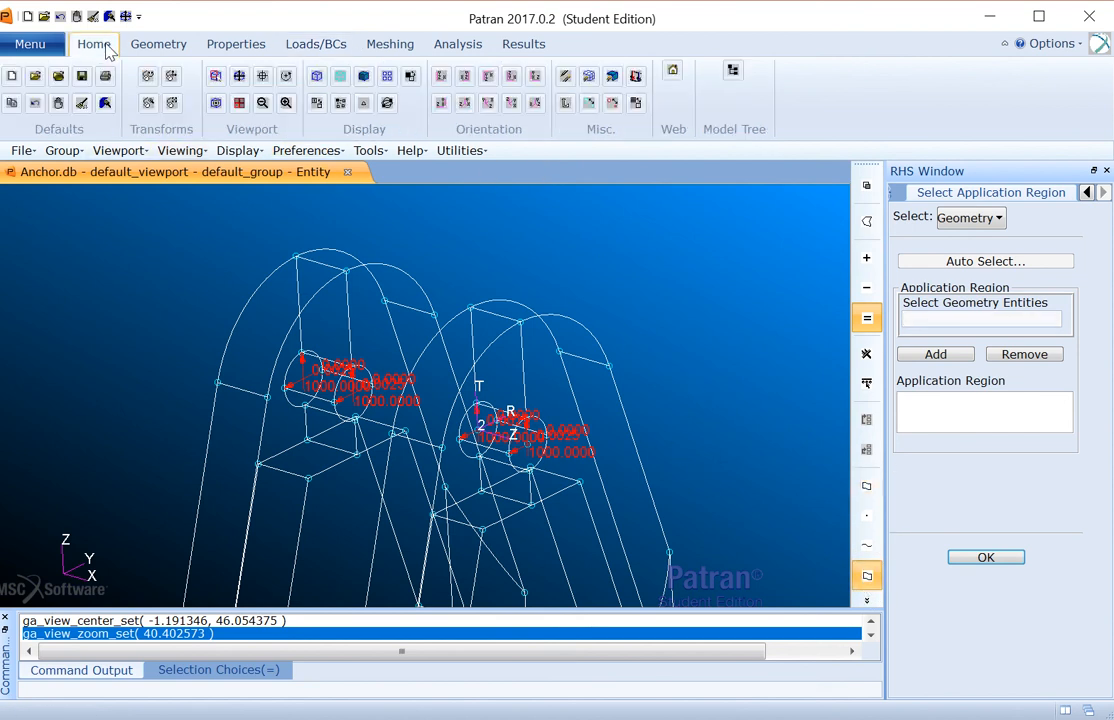
click(364, 77)
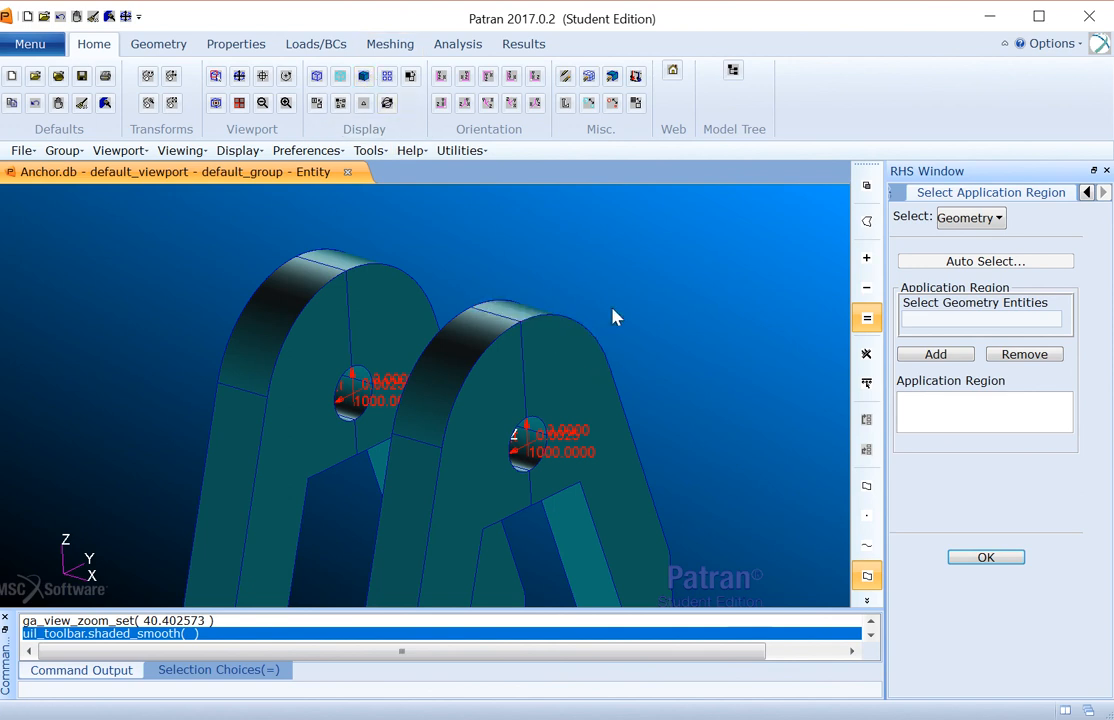
- Add the two washer faces around the left-hand base hole, Solid 1.10 and 1.22, to the application region
scroll(612, 318, up, 3)
scroll(612, 335, down, 5)
middle_drag(639, 410, 618, 424)
scroll(468, 428, up, 3)
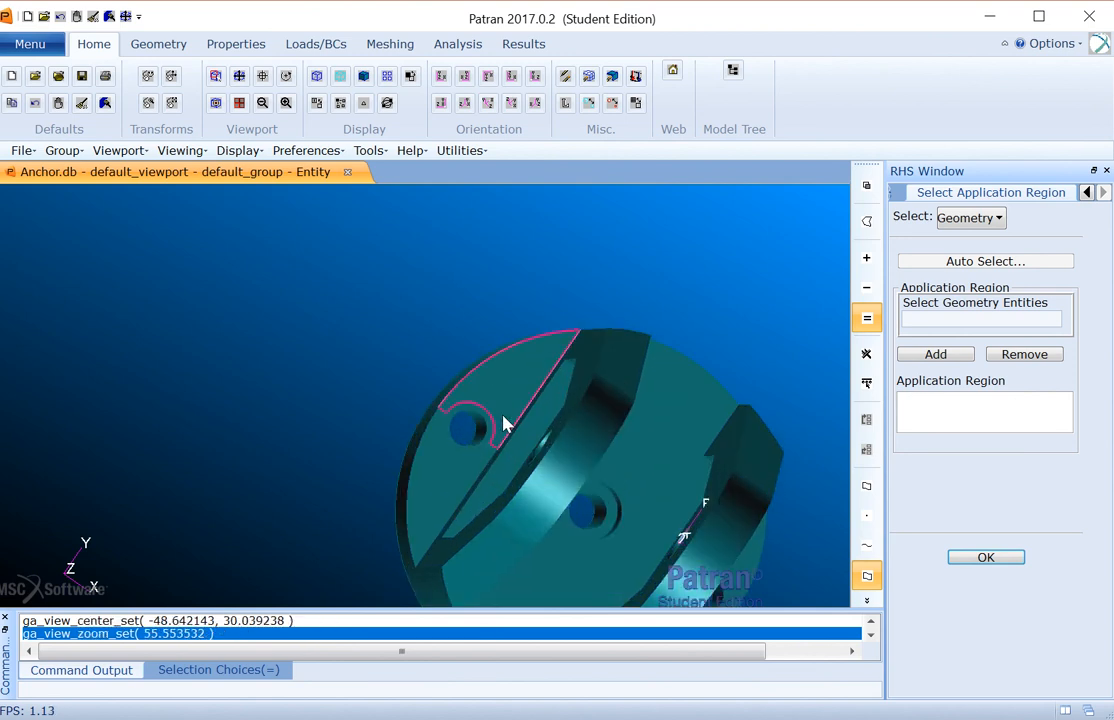
middle_drag(473, 441, 584, 448)
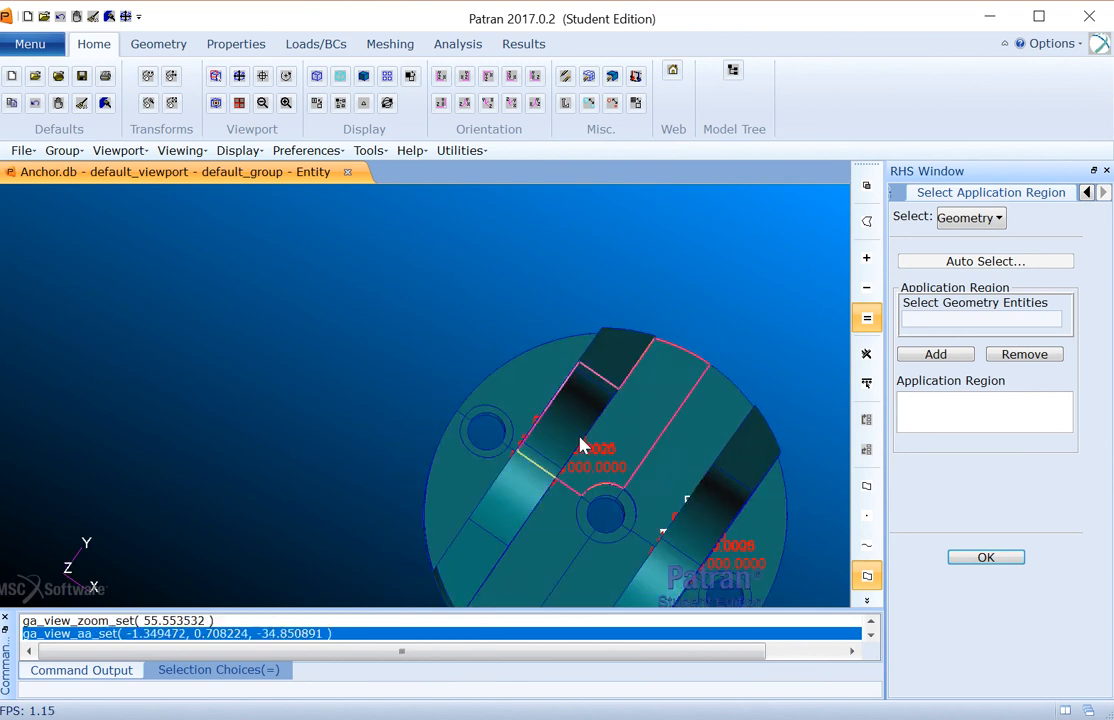
click(477, 455)
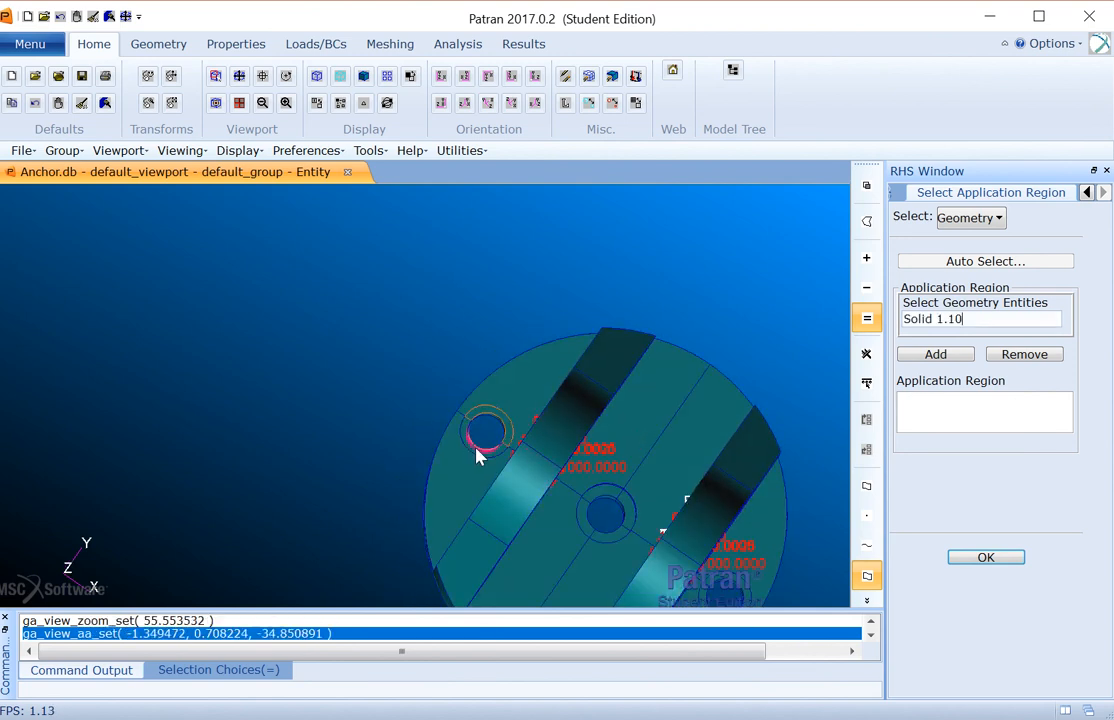
click(472, 450)
drag(1017, 320, 971, 323)
key(BackSpace)
click(462, 436)
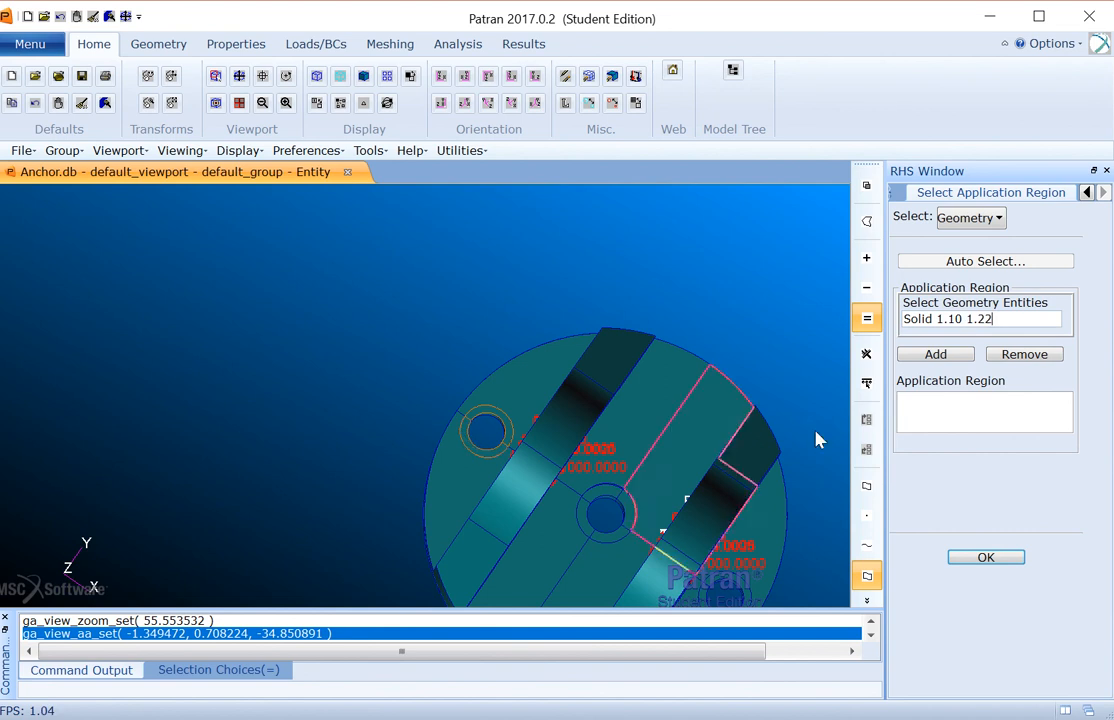
click(935, 354)
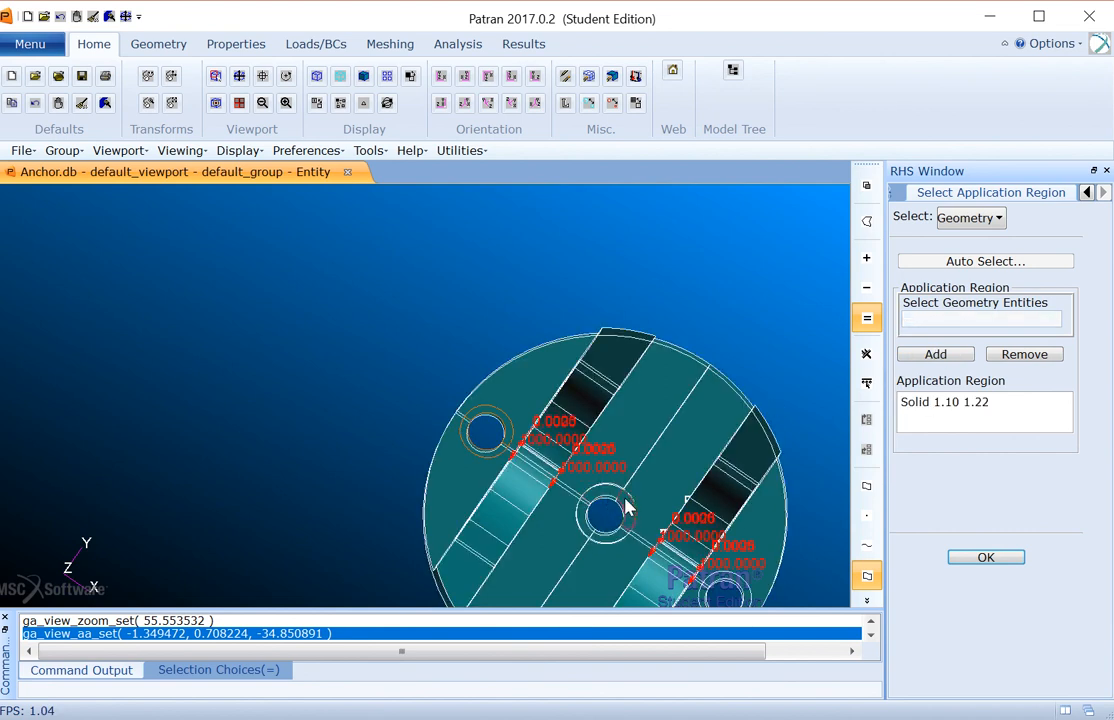
- Select faces around the centre base hole, Solid 1.32, 1.8, 1.20 and 1.41
click(595, 500)
click(600, 512)
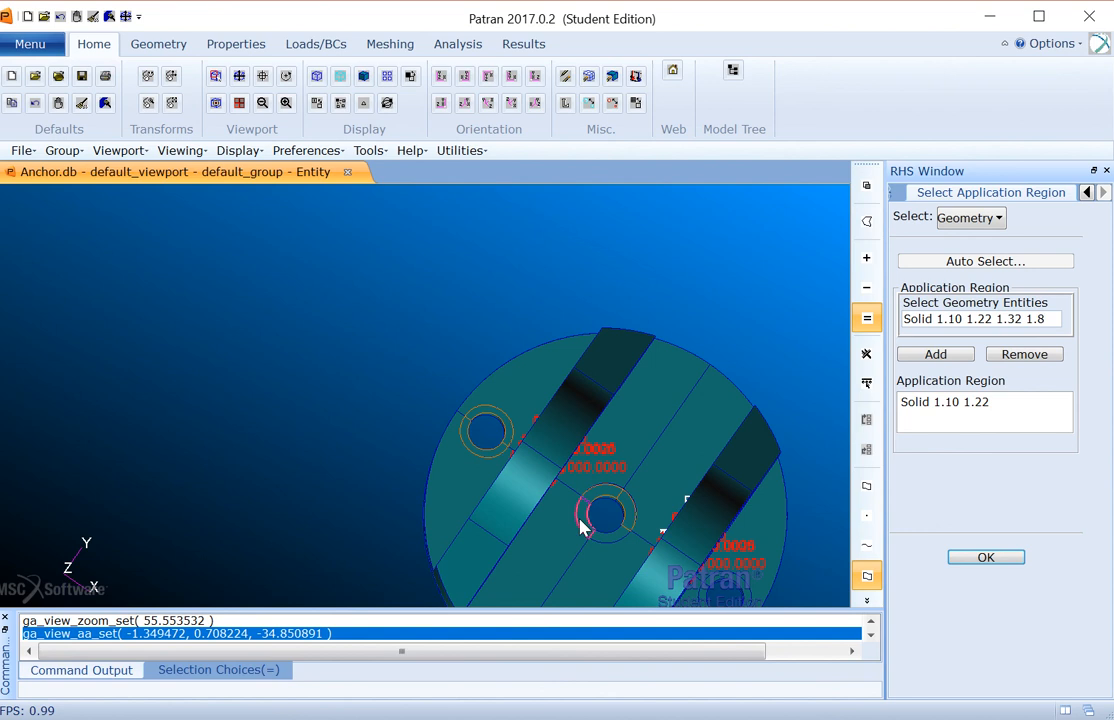
click(593, 528)
click(640, 535)
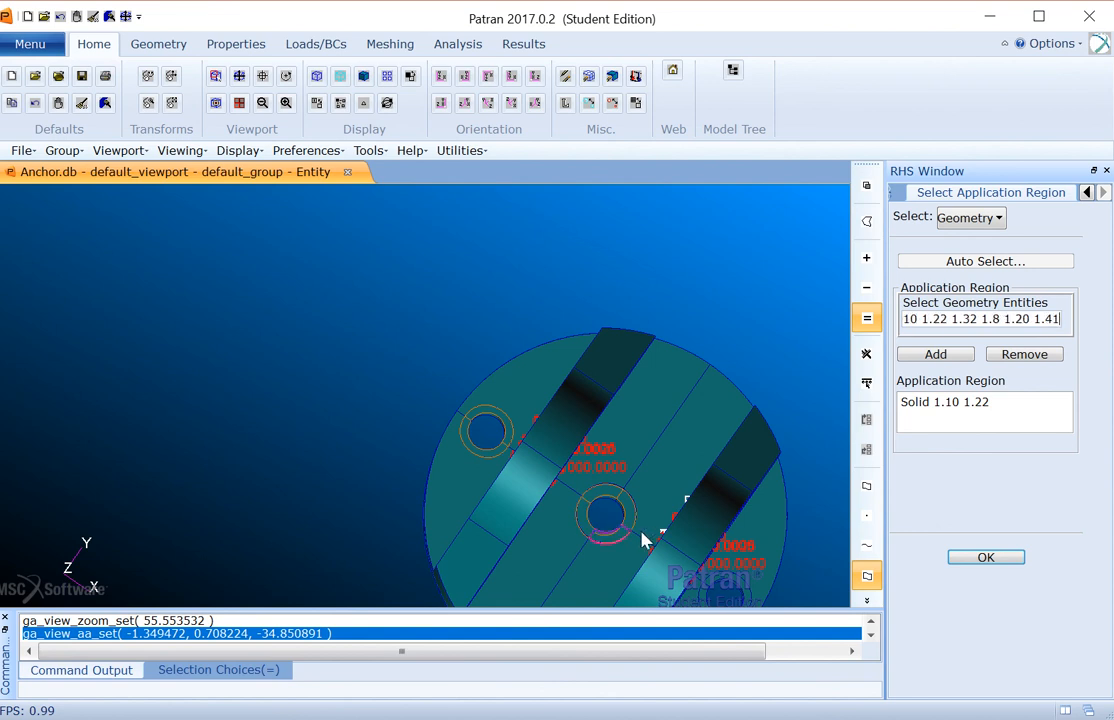
- Remove faces 1.20 and 1.41 from the geometry selection and pick the centre washer face Solid 1.44
click(955, 361)
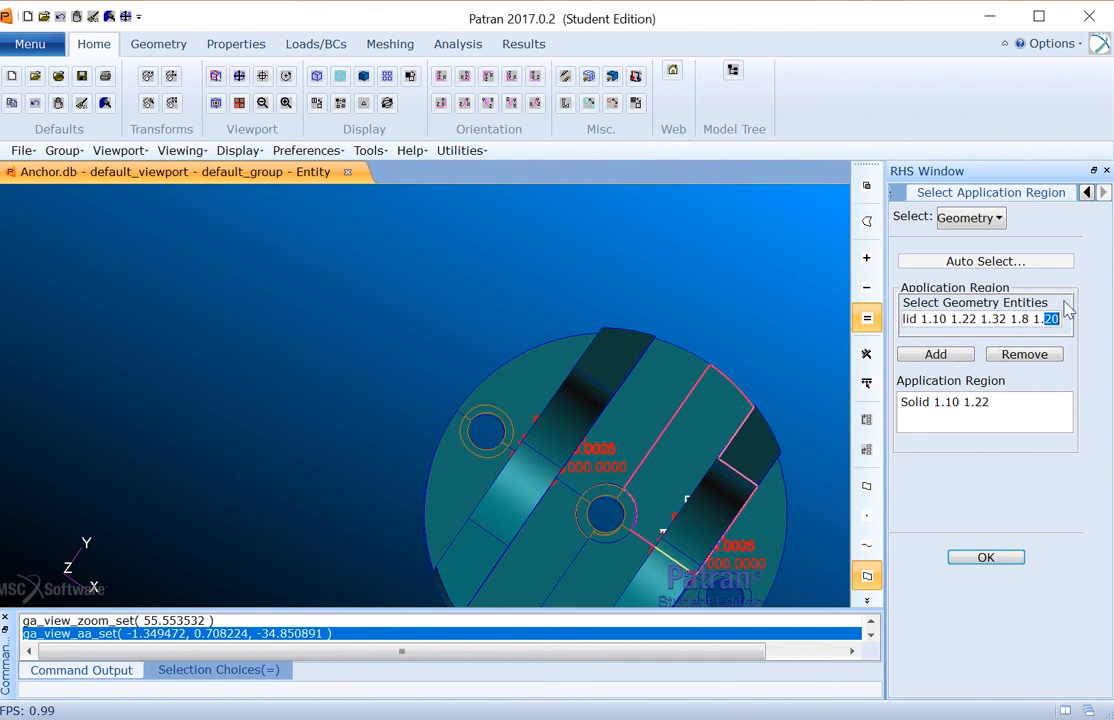
key(BackSpace)
key(BackSpace)
key(BackSpace)
key(BackSpace)
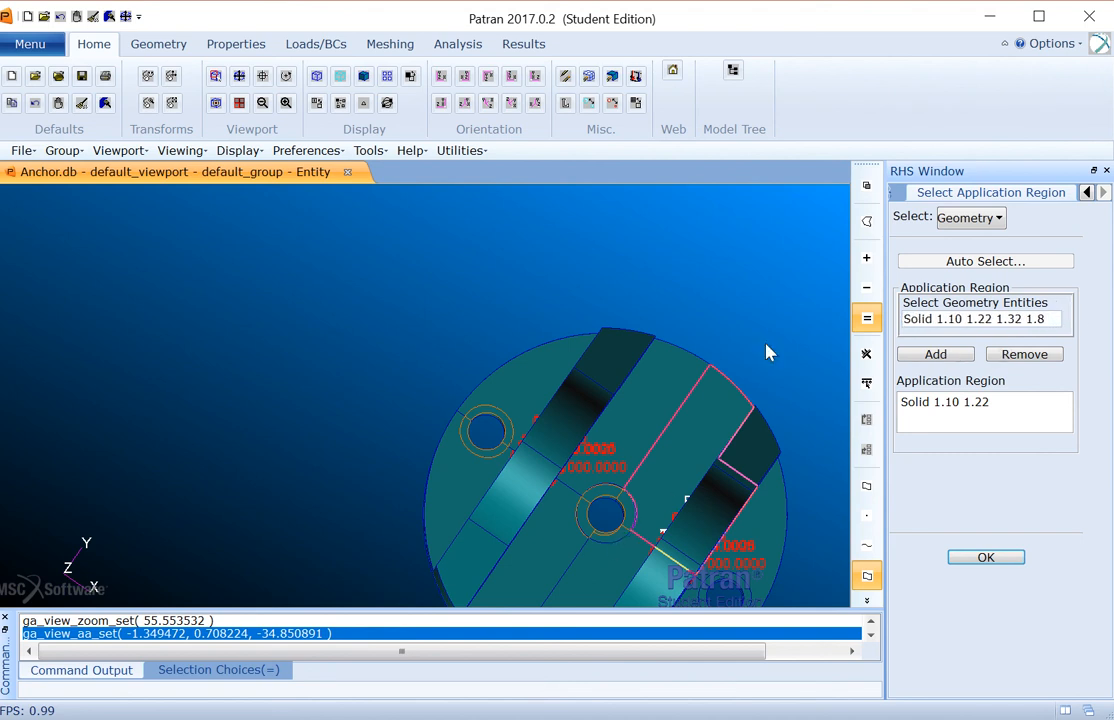
click(624, 535)
middle_drag(783, 568, 699, 503)
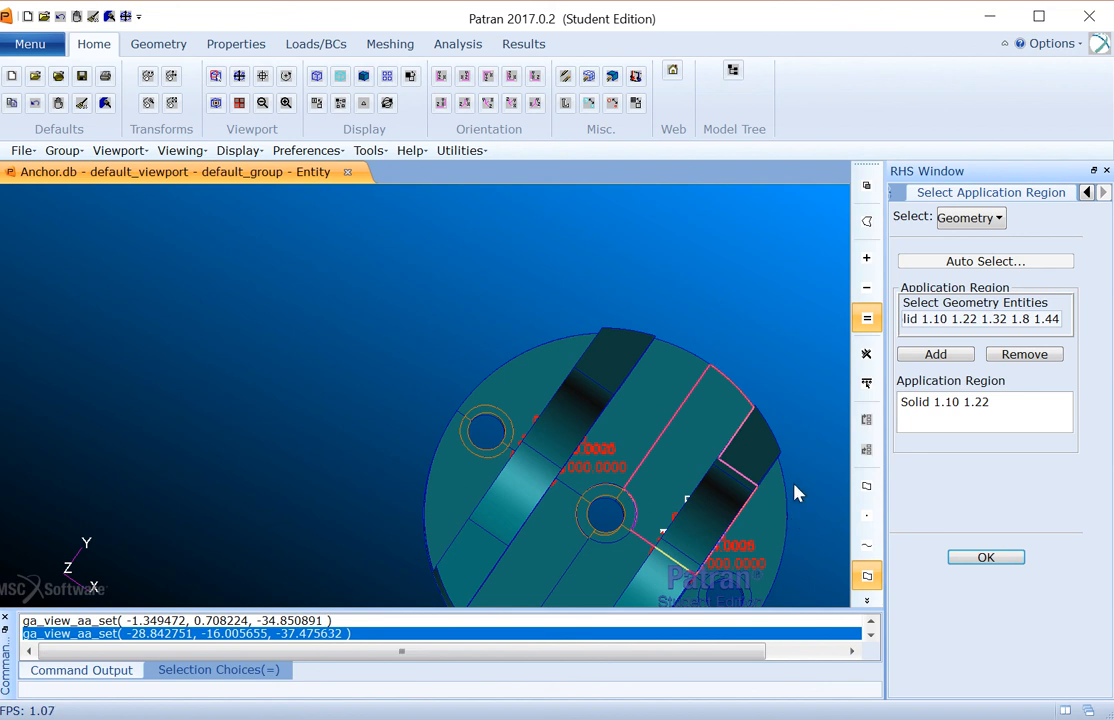
middle_drag(794, 493, 588, 361)
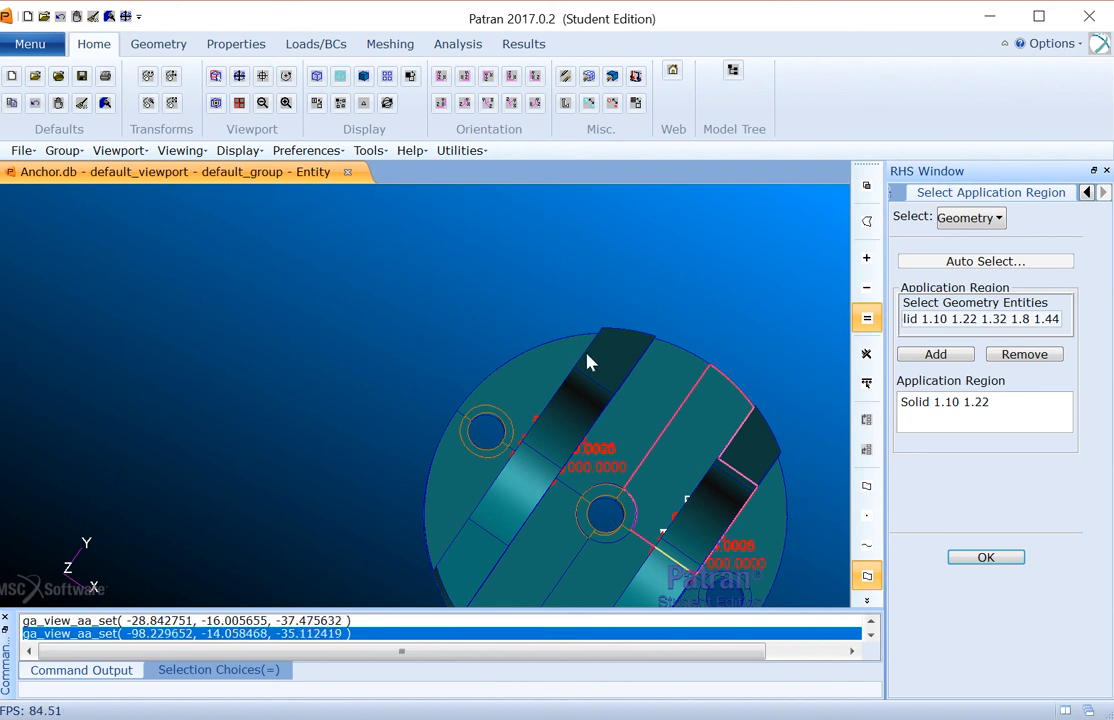
click(1003, 358)
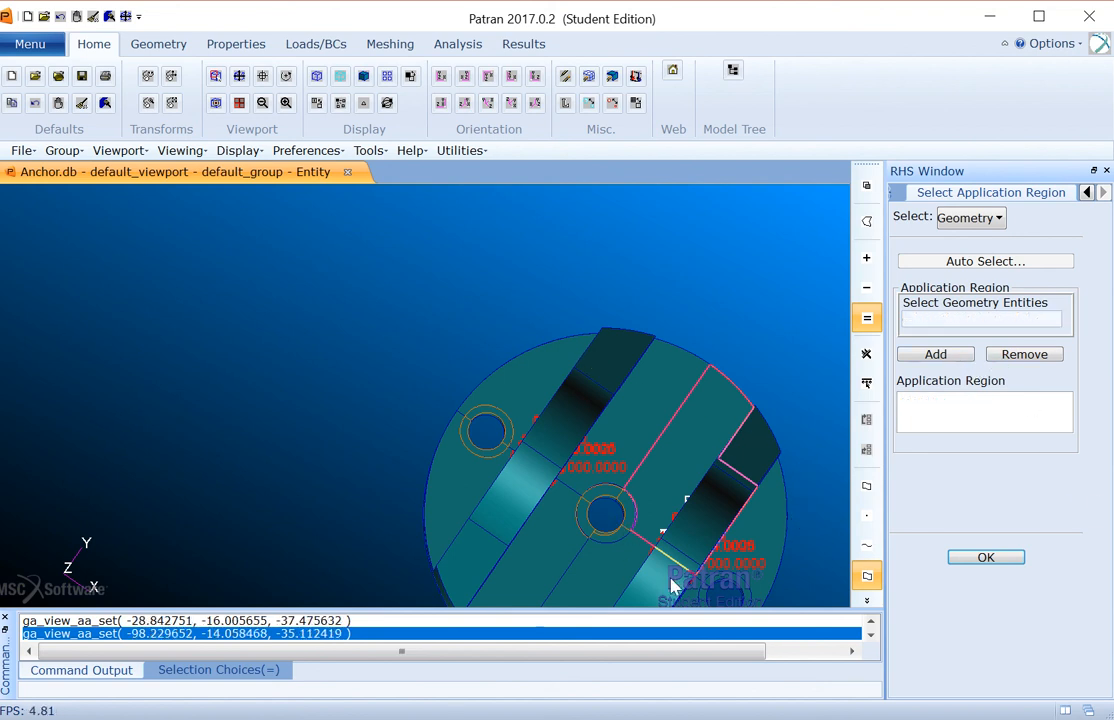
click(985, 557)
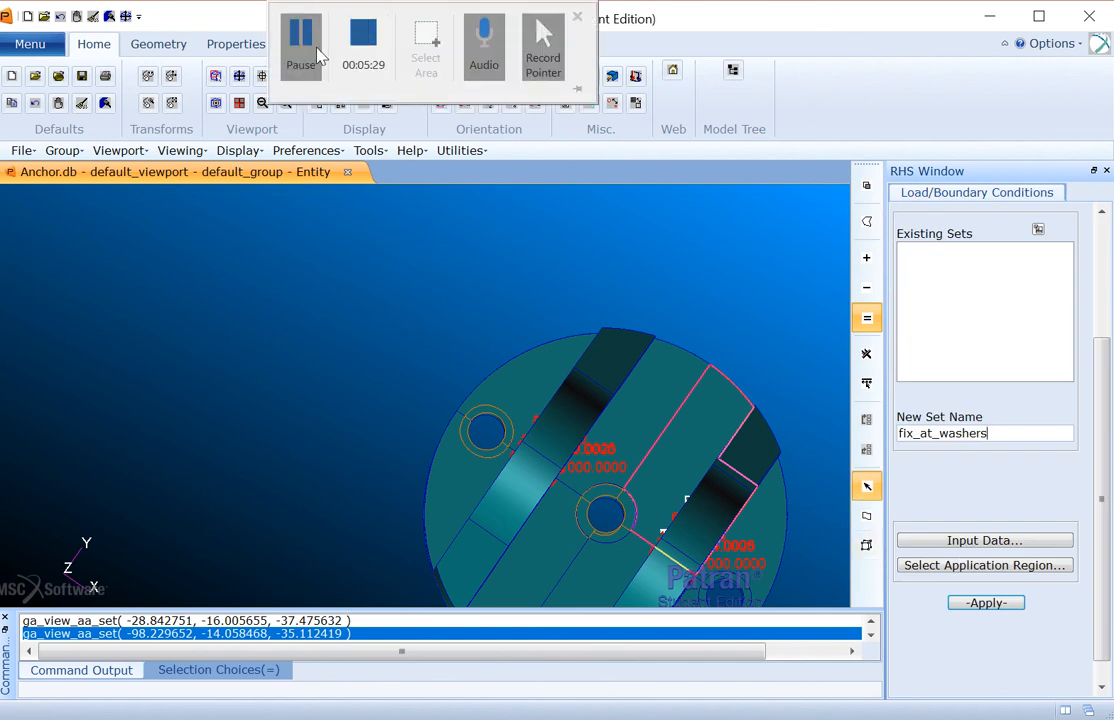
click(300, 40)
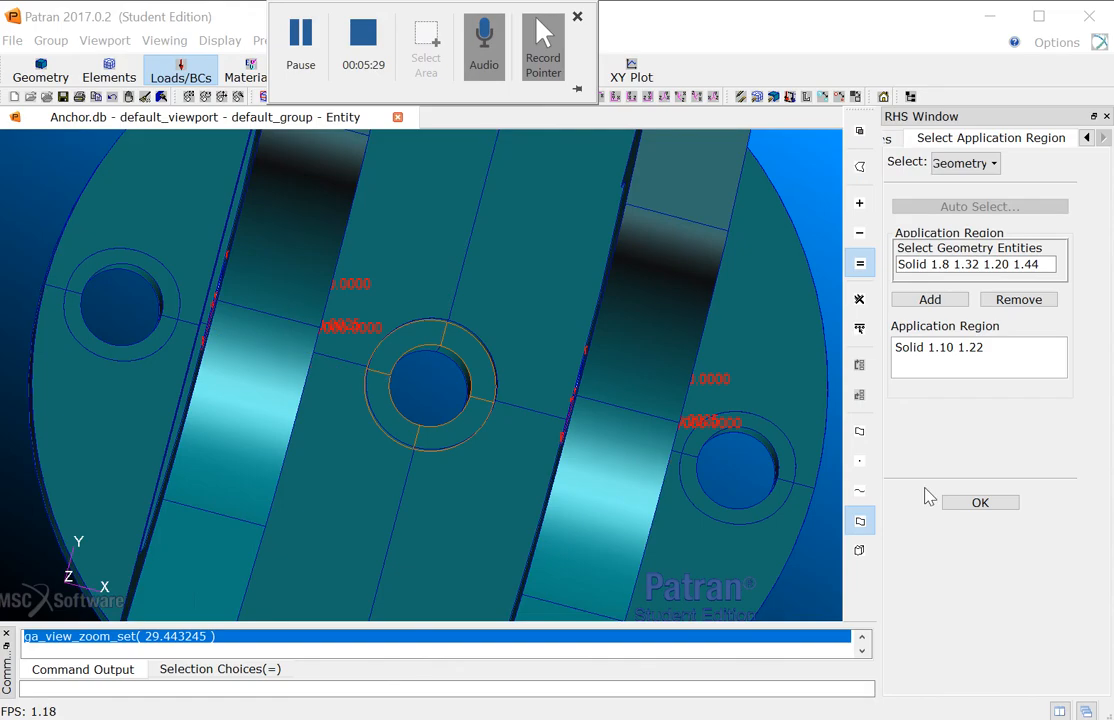
- Add the centre washer faces Solid 1.8, 1.32, 1.20 and 1.44 and the right-hand washer faces Solid 1.34 and 1.46 to the application region
click(930, 299)
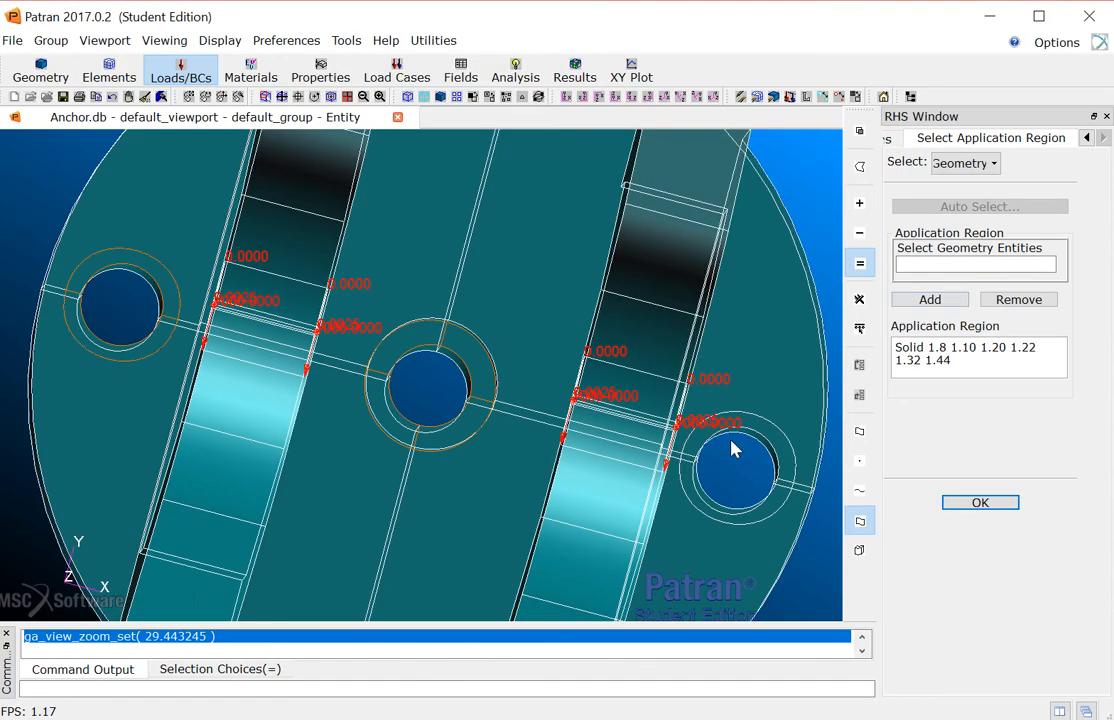
click(771, 465)
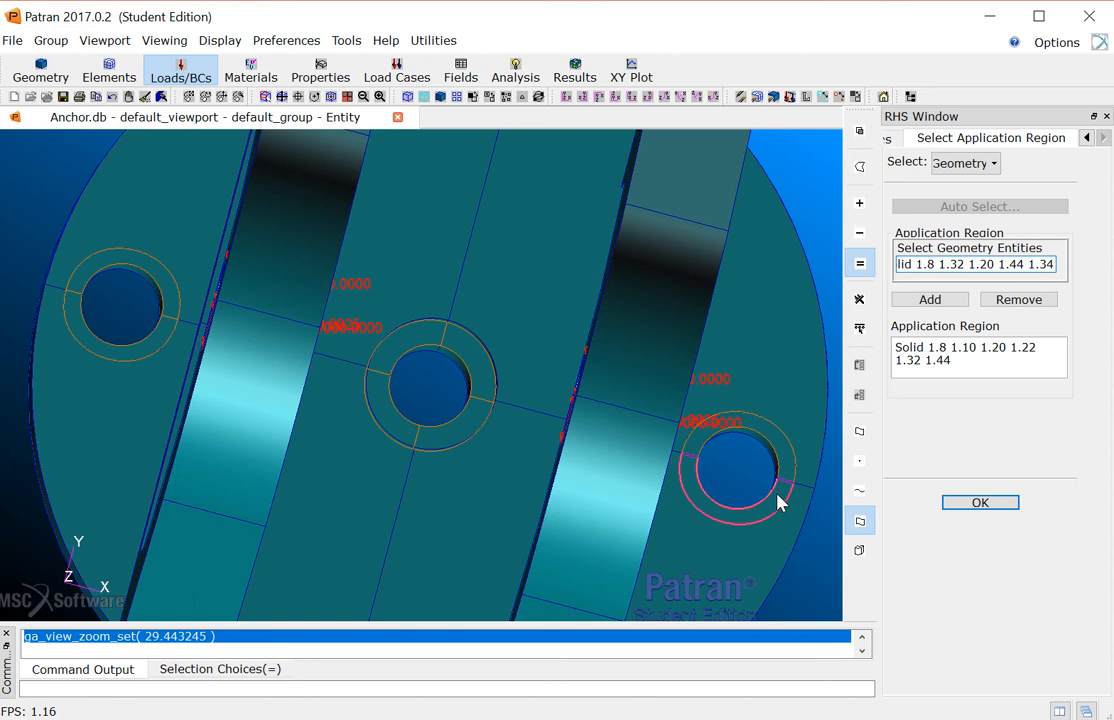
click(778, 500)
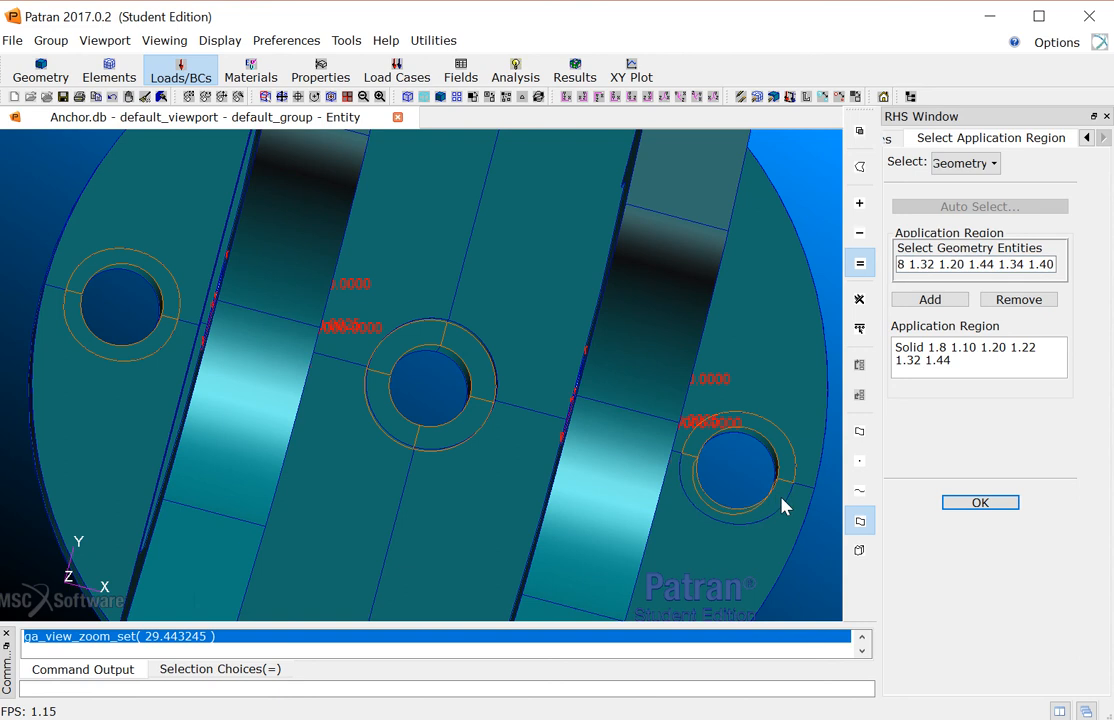
click(779, 503)
key(Delete)
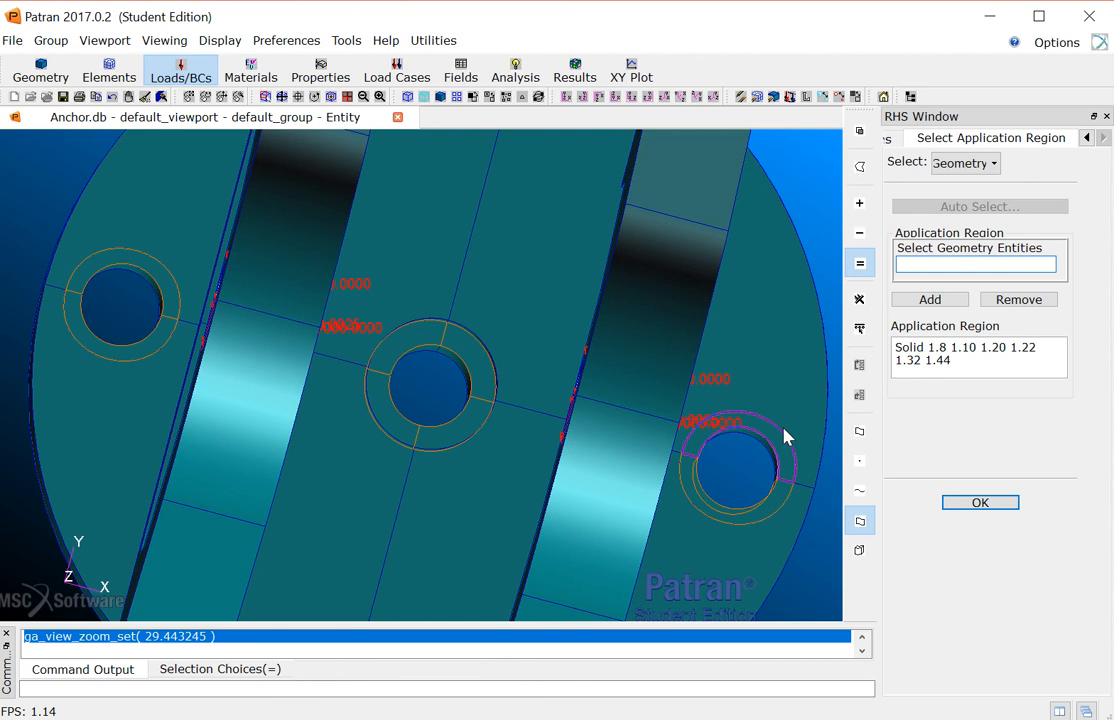
click(930, 299)
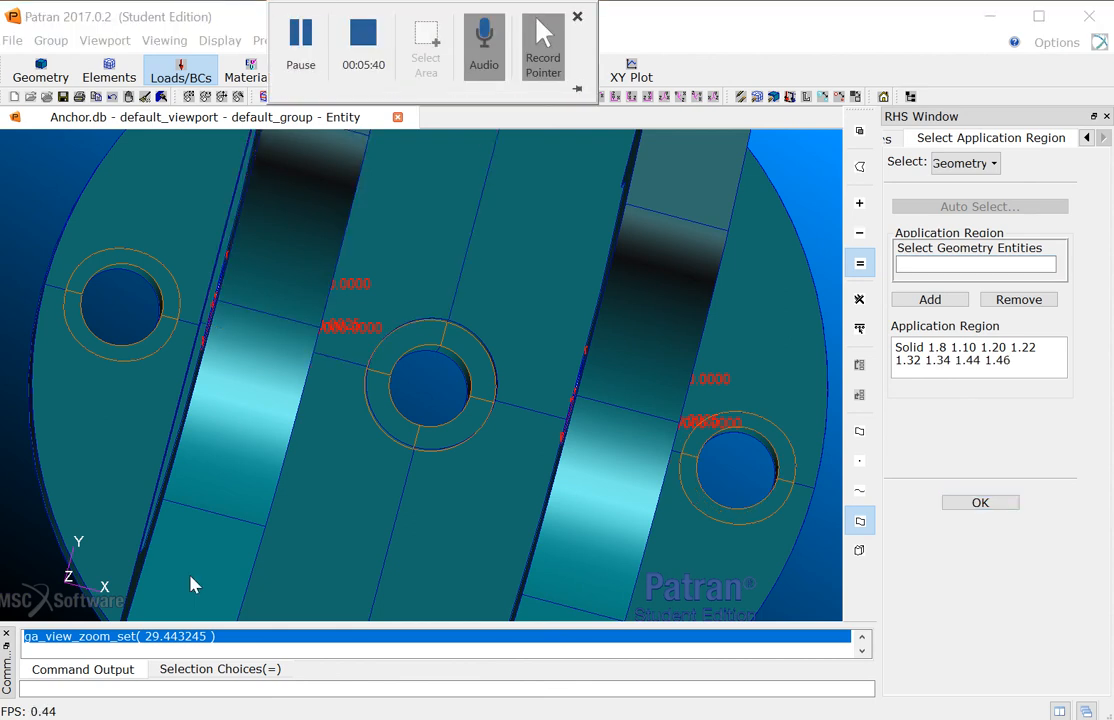
- Accept the application region and create the fix_at_washers displacement set
click(972, 504)
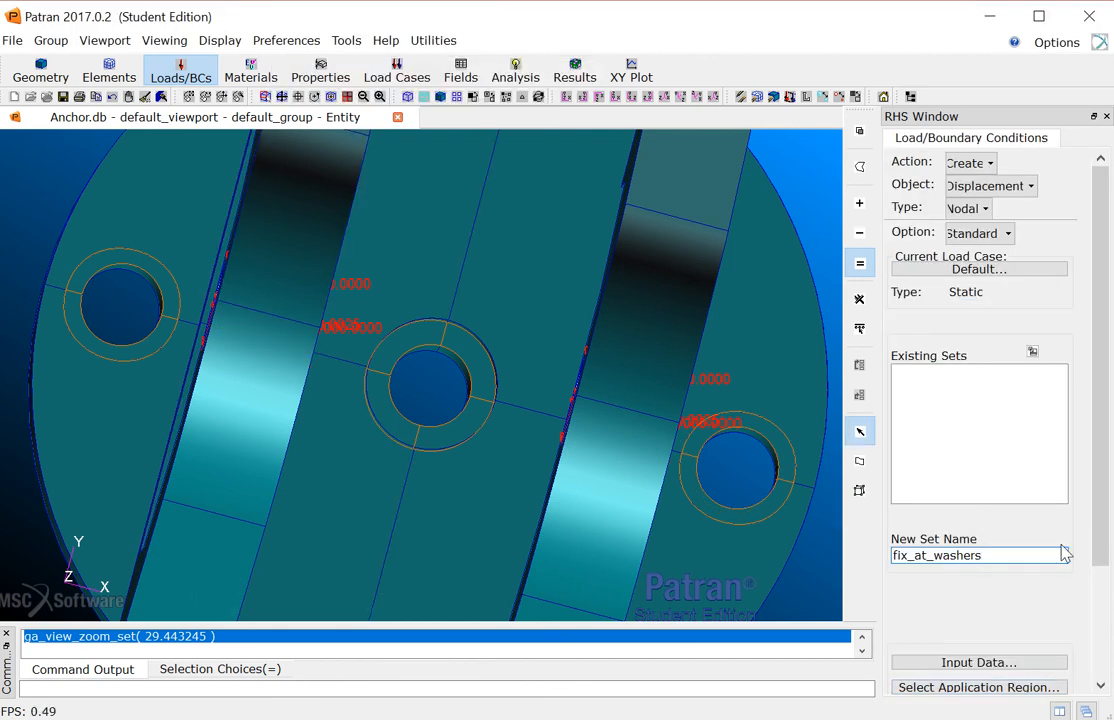
scroll(1098, 543, down, 3)
click(975, 575)
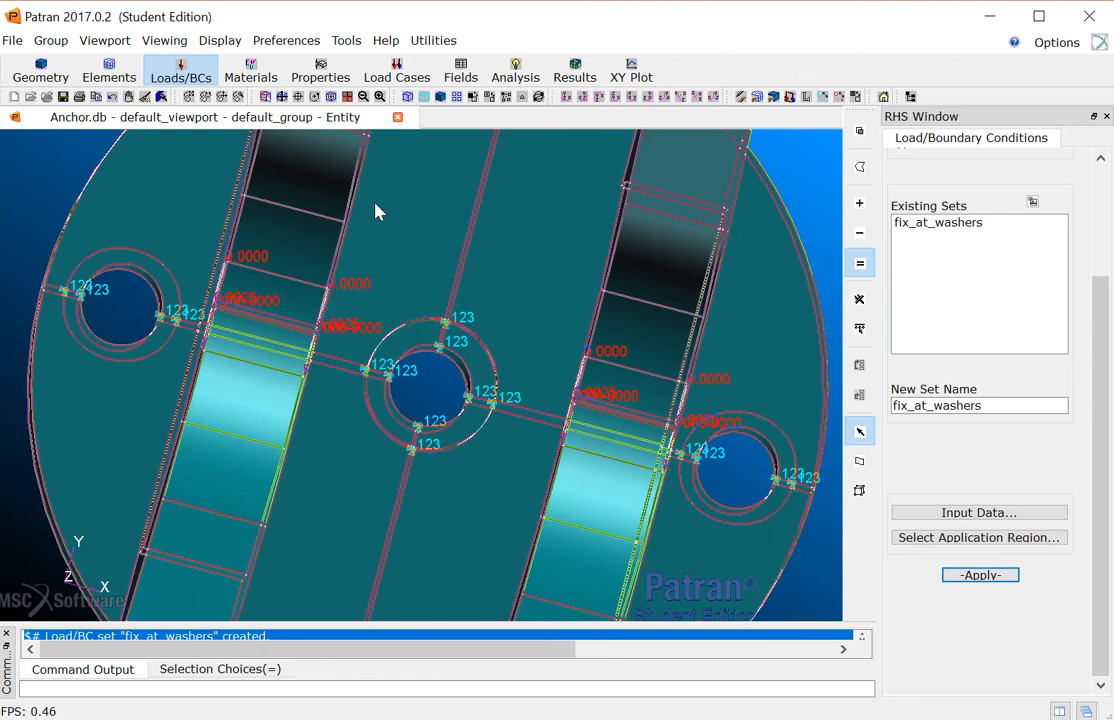
- Show the whole anchor in an isometric view fitted to the viewport
click(677, 99)
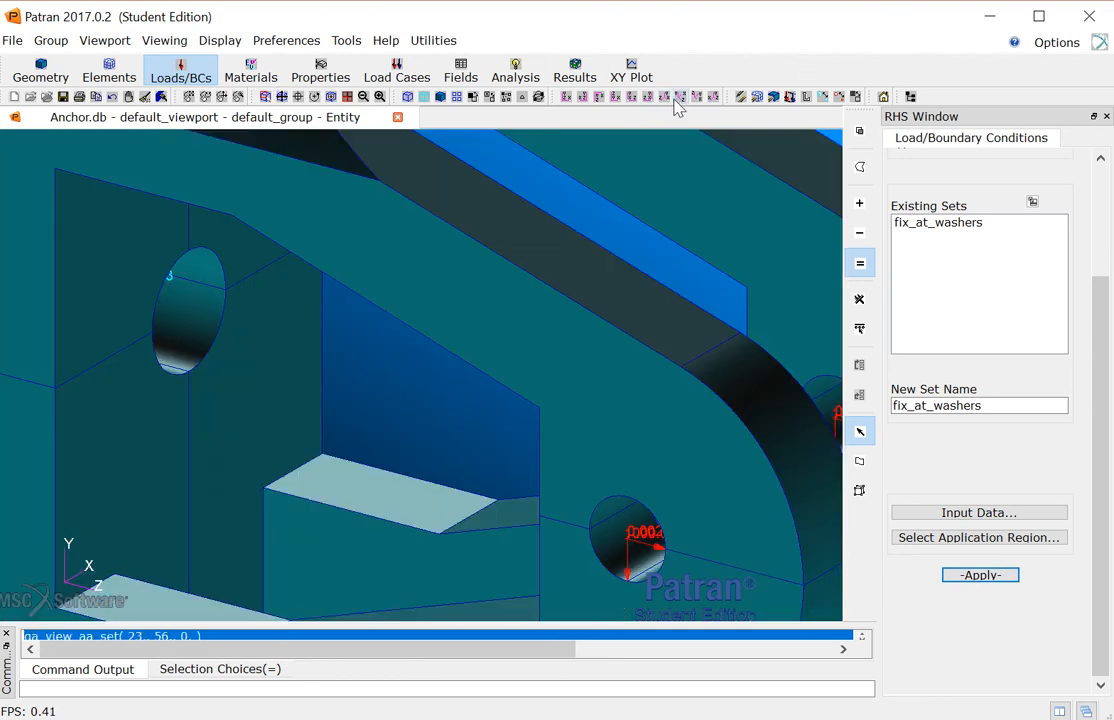
click(681, 97)
click(700, 97)
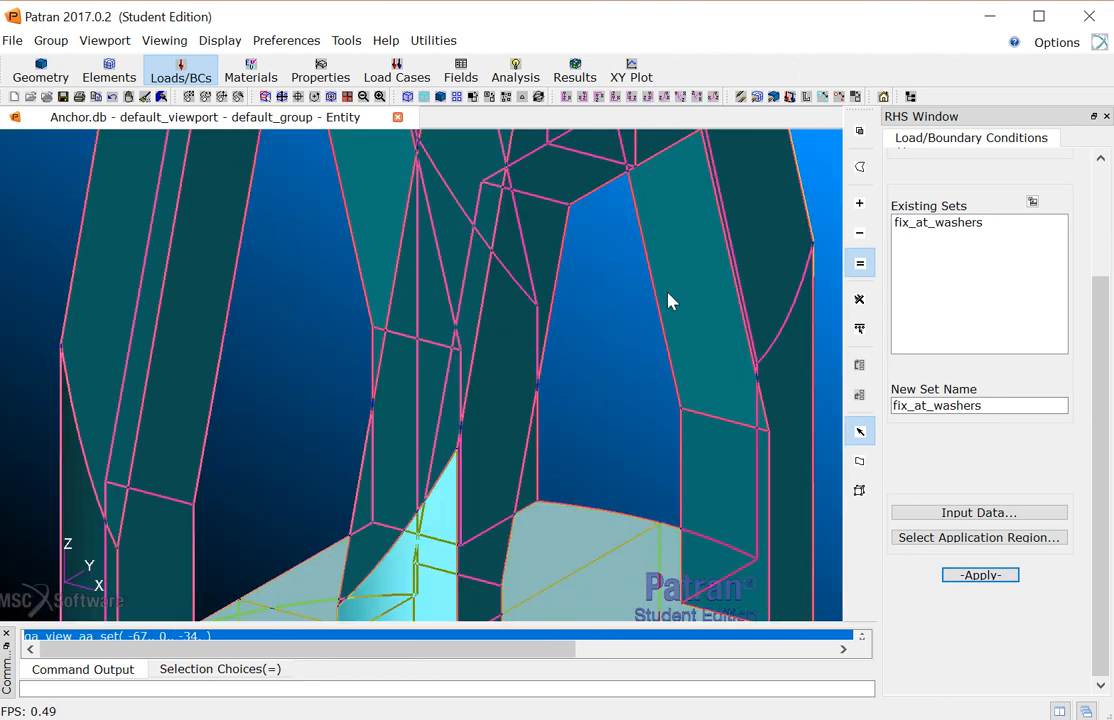
click(282, 97)
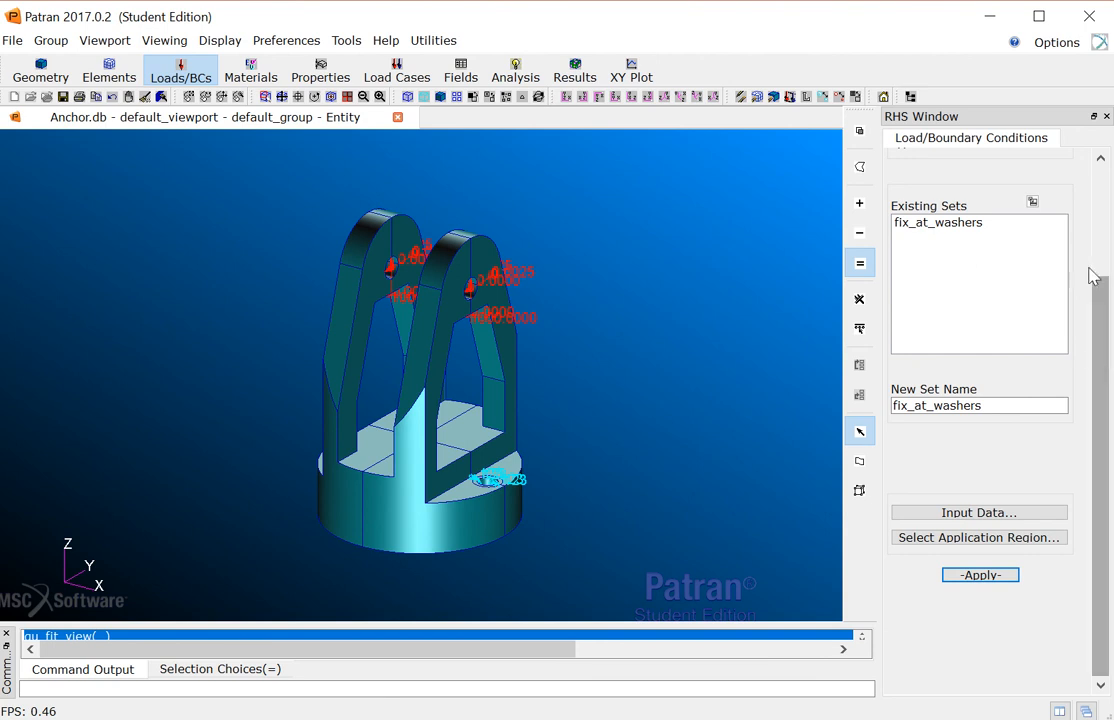
- Plot the markers of the Displ_fix_at_washers and Press_pressure_load sets on default_group in the current viewport
scroll(1100, 250, up, 3)
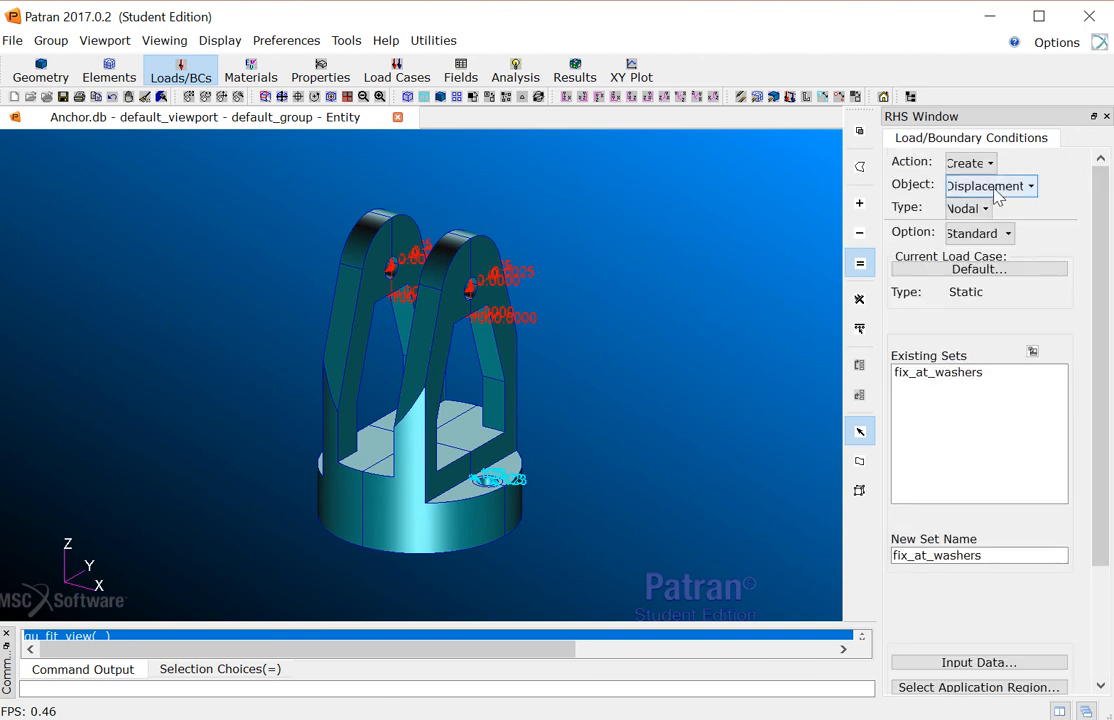
click(970, 163)
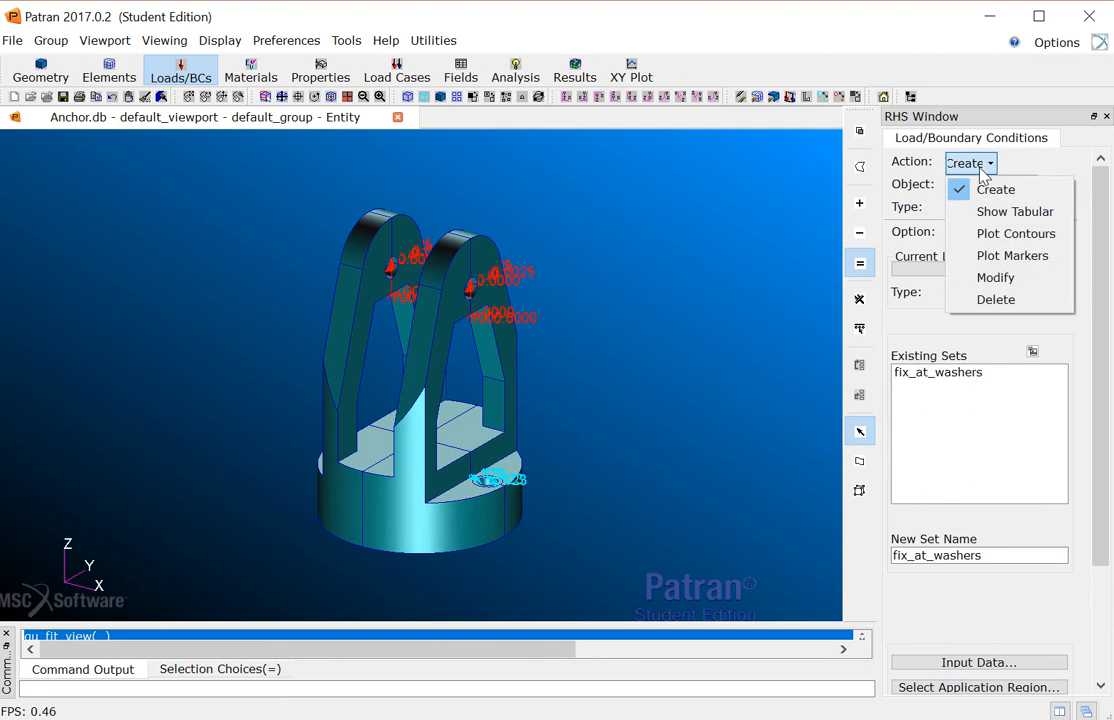
click(1022, 257)
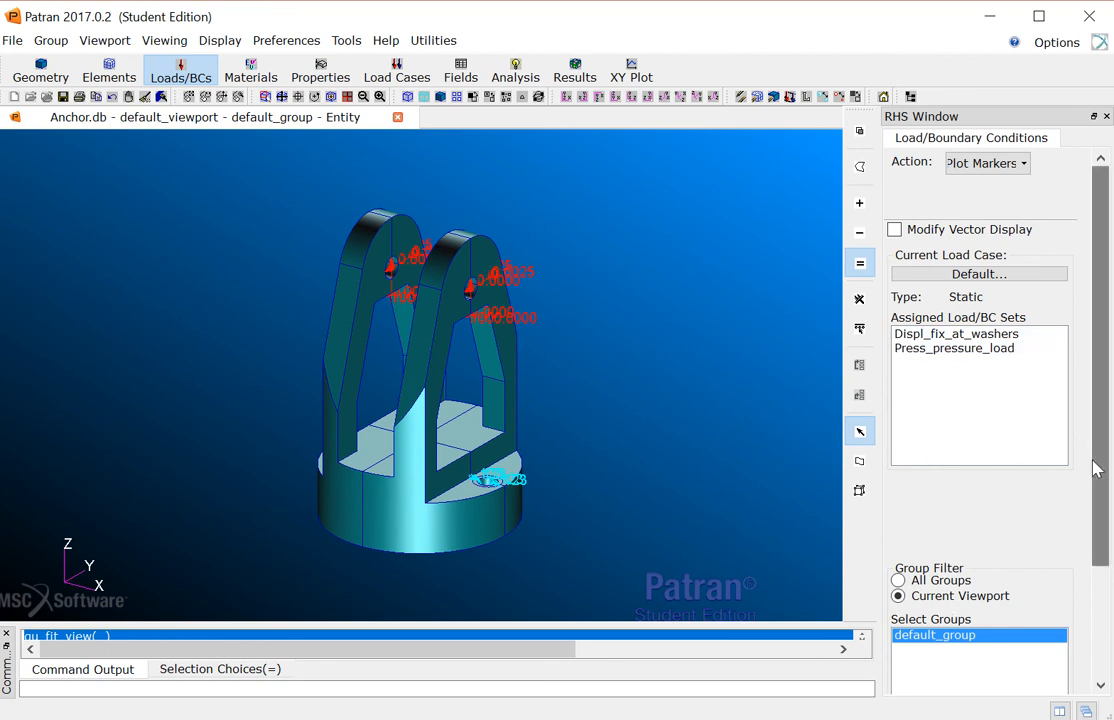
drag(1101, 464, 1099, 586)
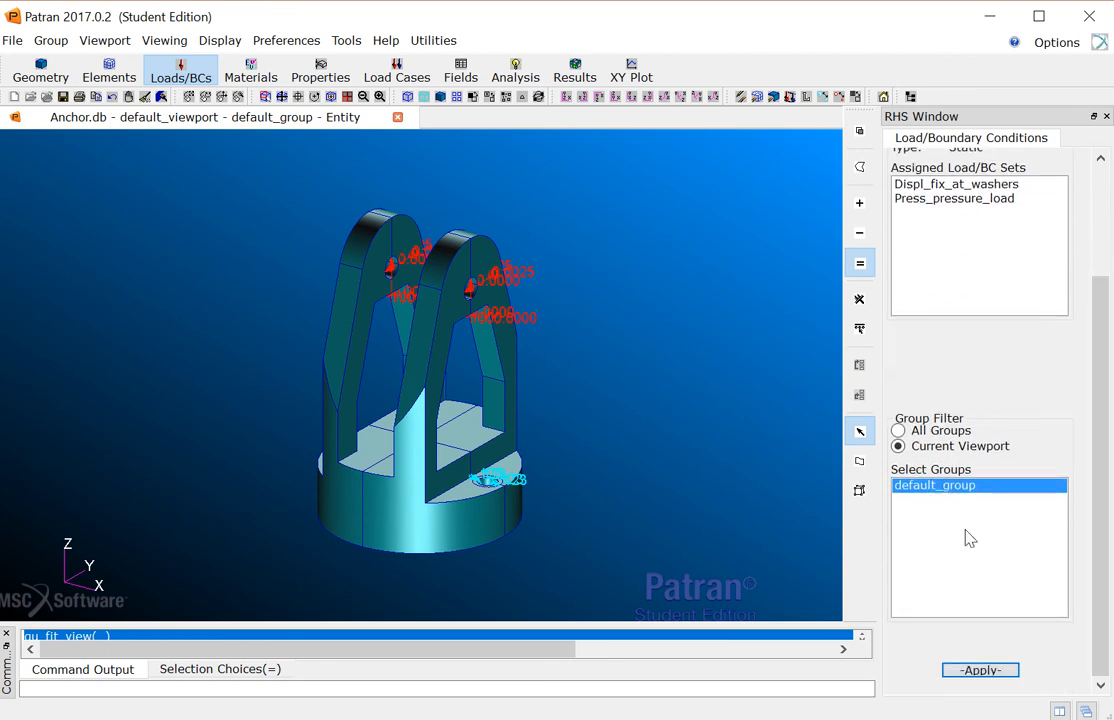
click(980, 669)
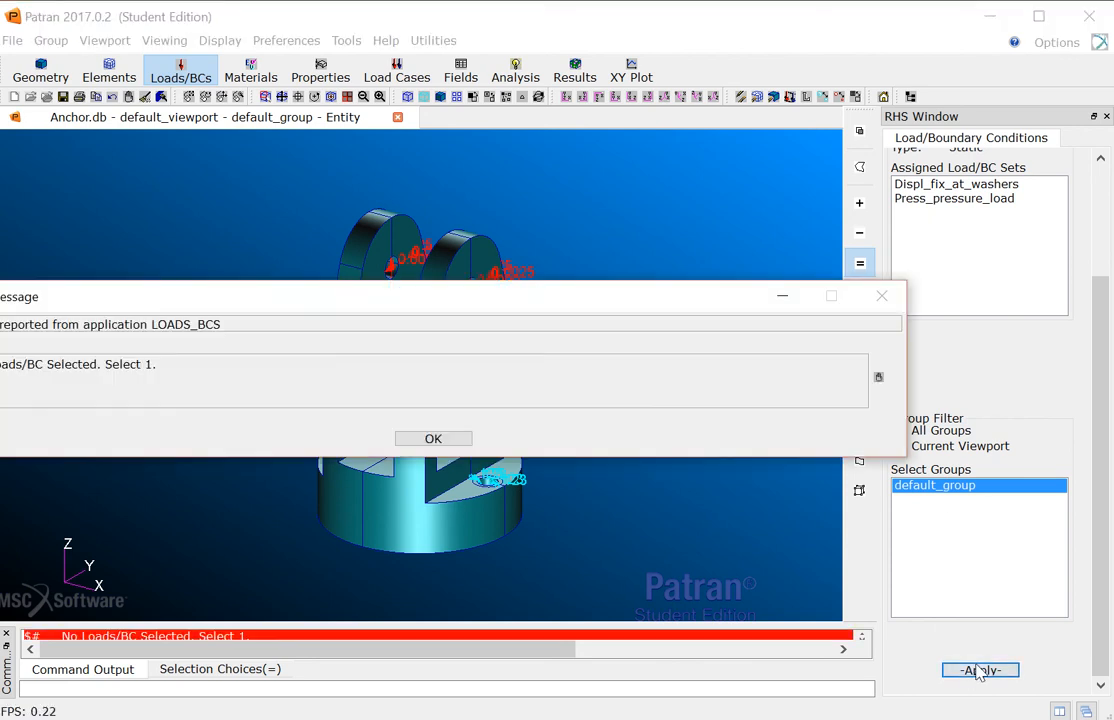
click(455, 443)
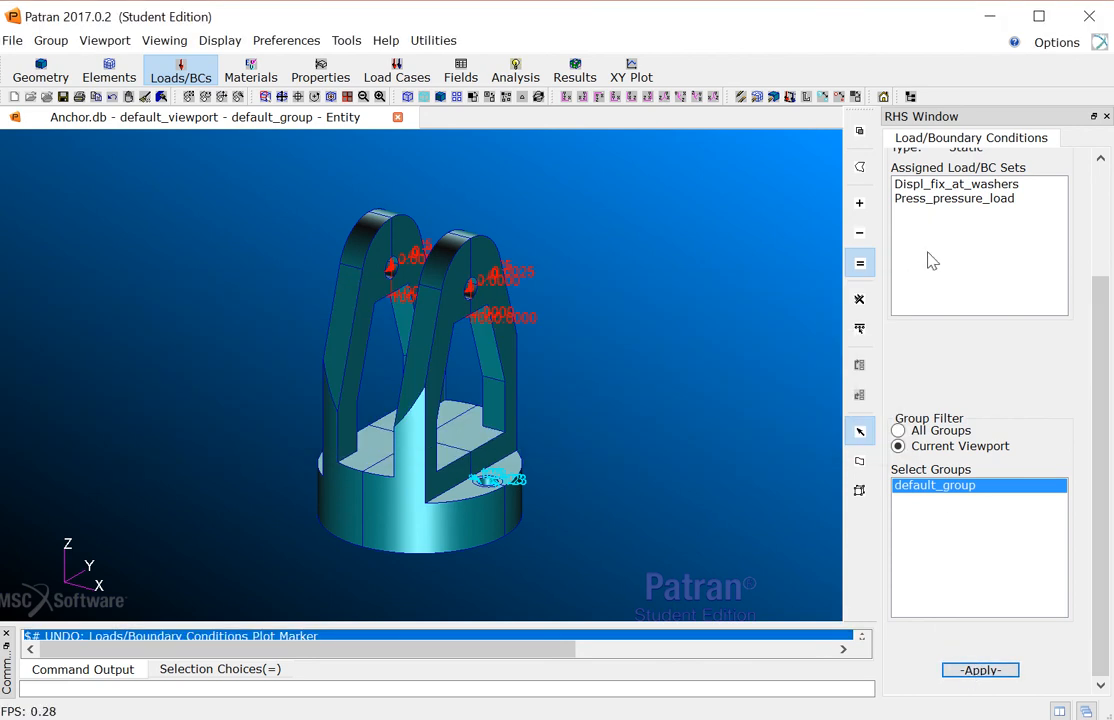
click(928, 185)
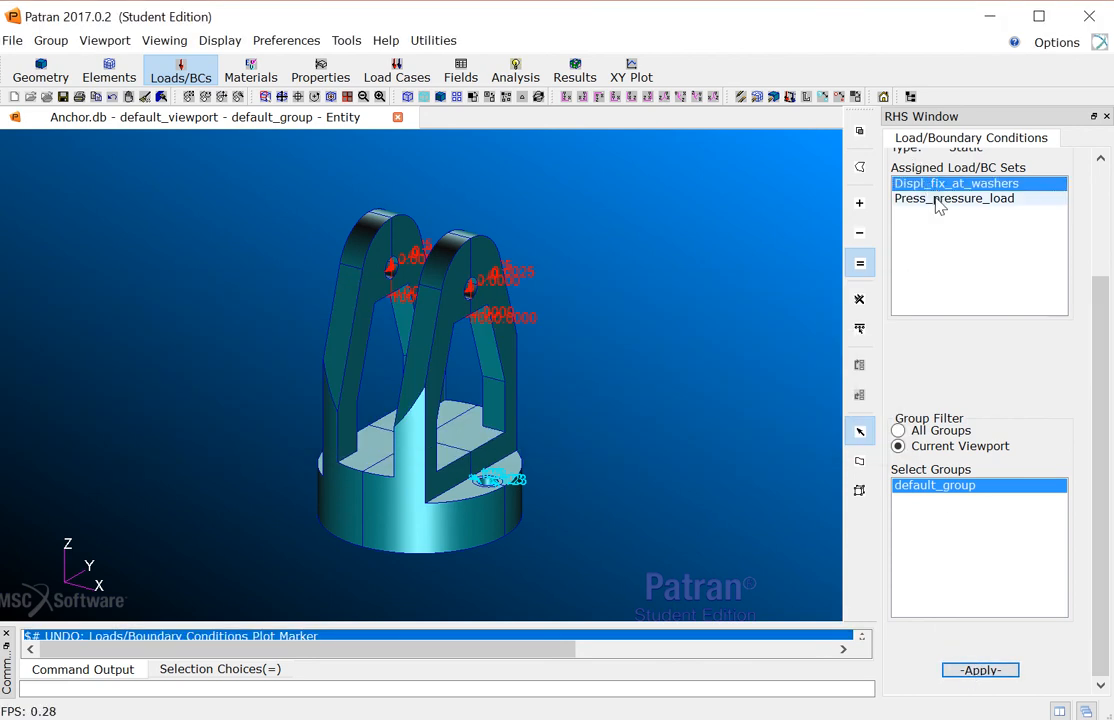
click(931, 199)
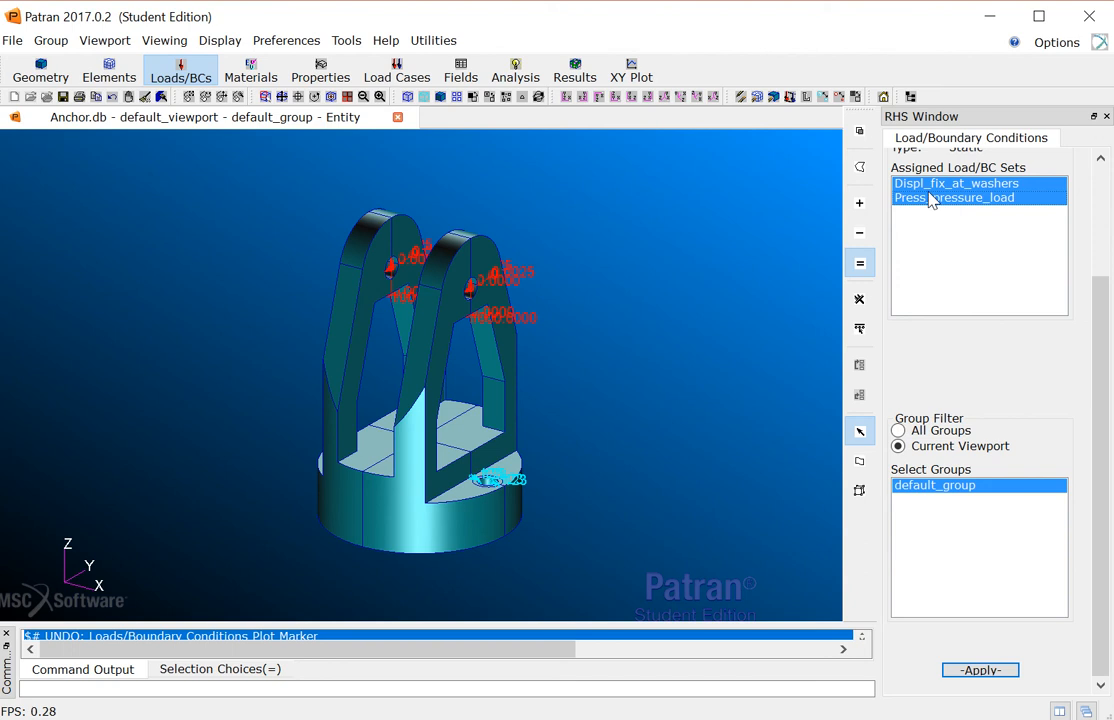
click(982, 670)
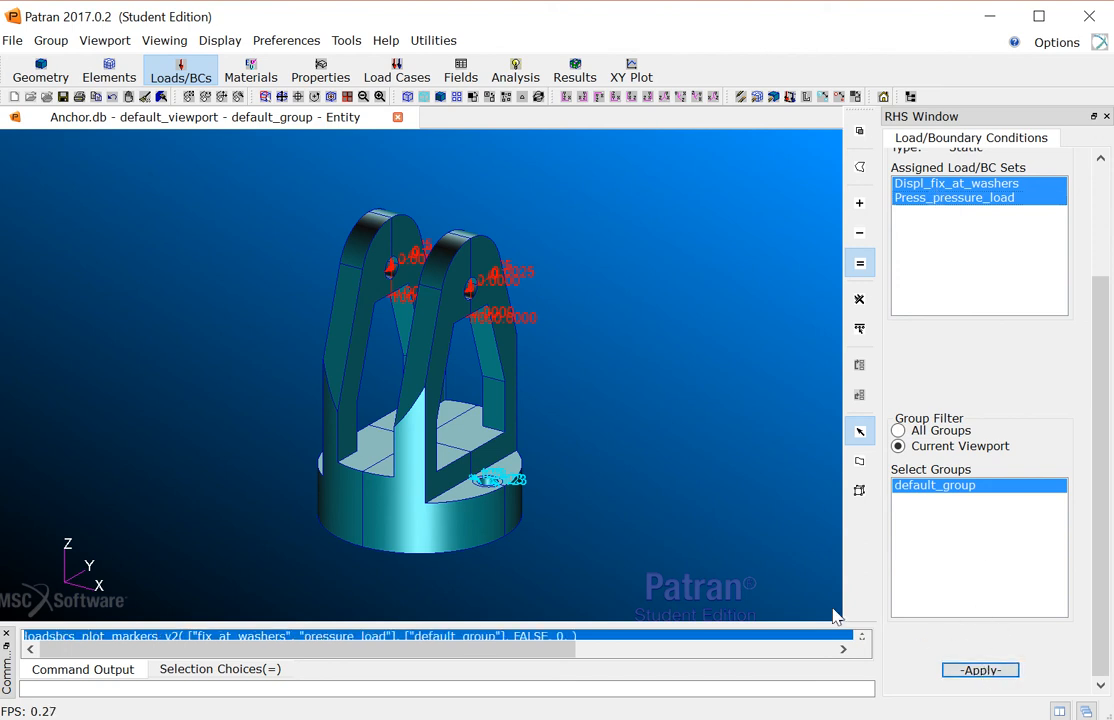